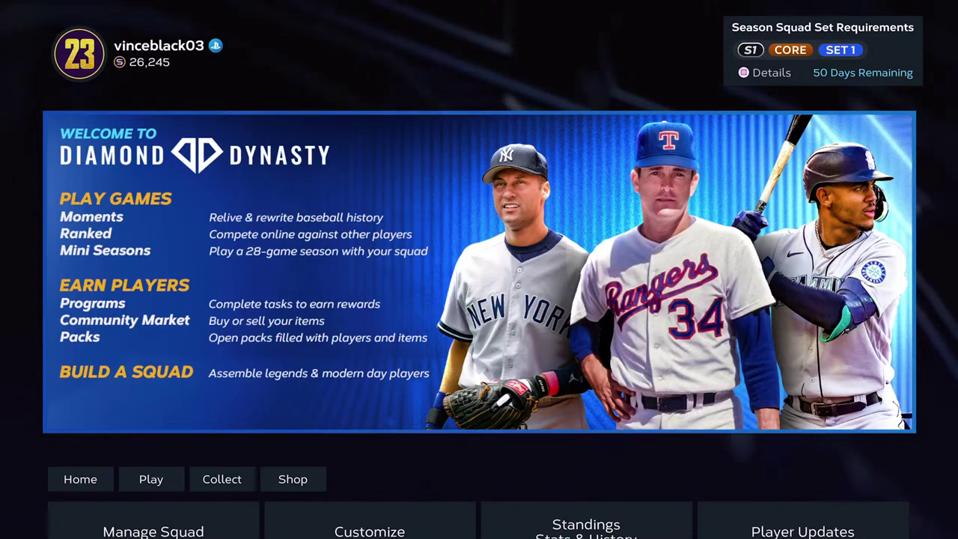
Close the Diamond Dynasty welcome banner to reveal the squad lineup on the Home tab.
{"action": "key", "text": "Return"}
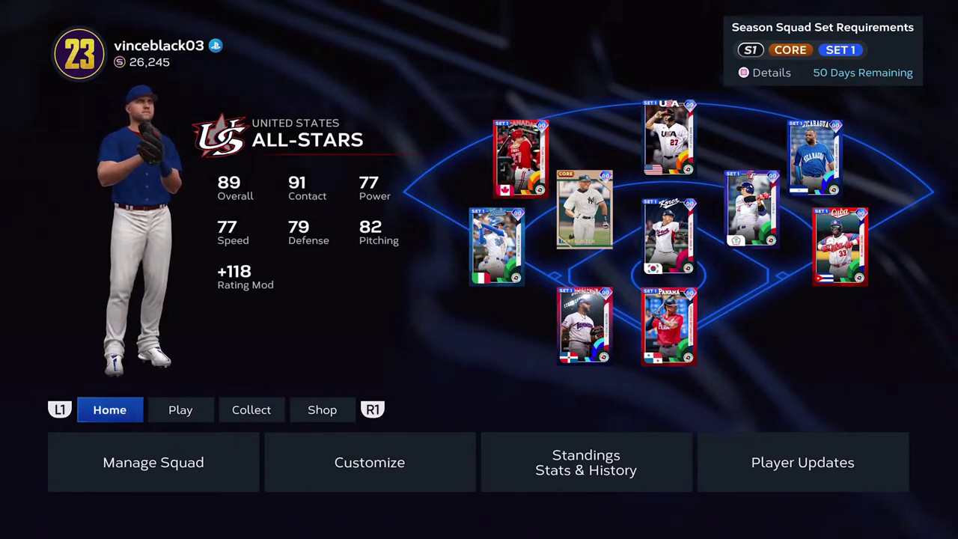
Open Team Name and Details from the Customize menu.
{"action": "key", "text": "Down"}
{"action": "key", "text": "Right"}
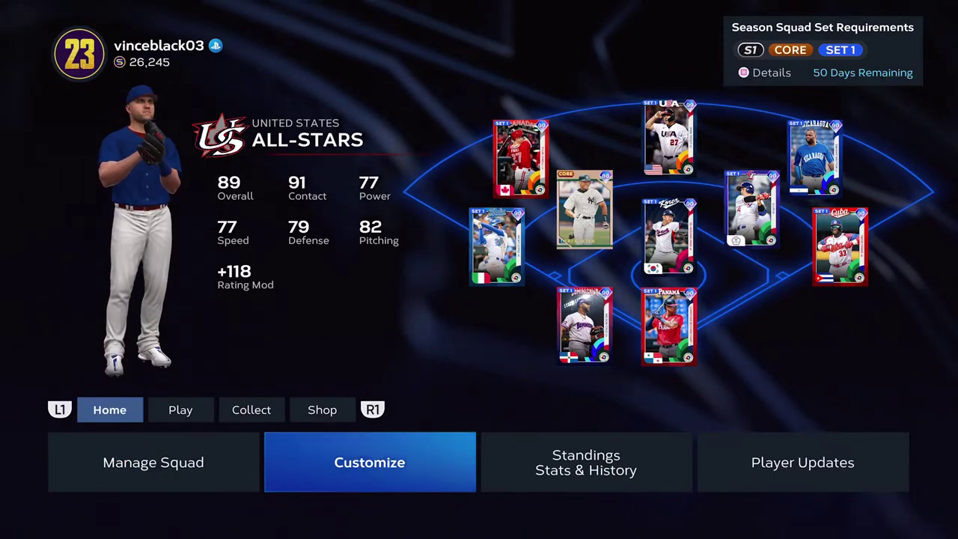
{"action": "key", "text": "Return"}
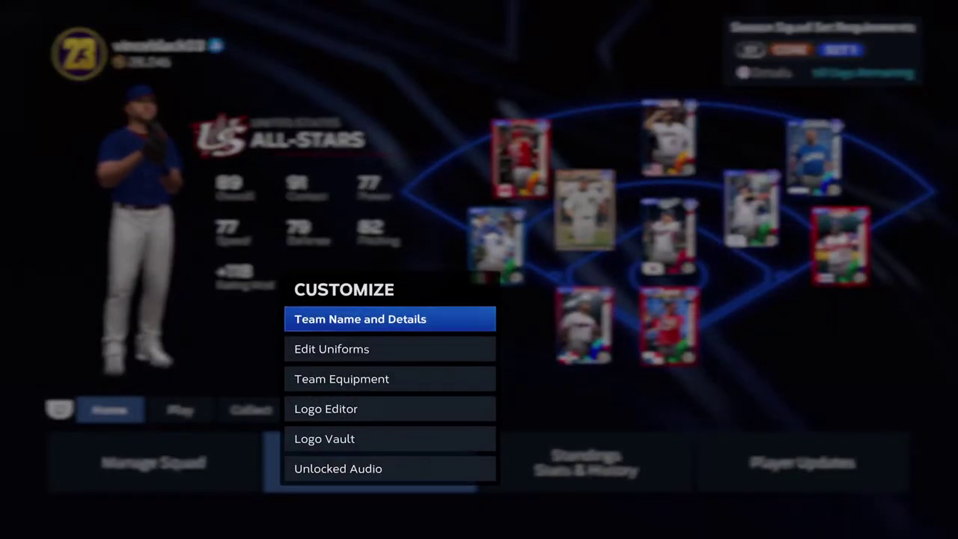
{"action": "key", "text": "Down"}
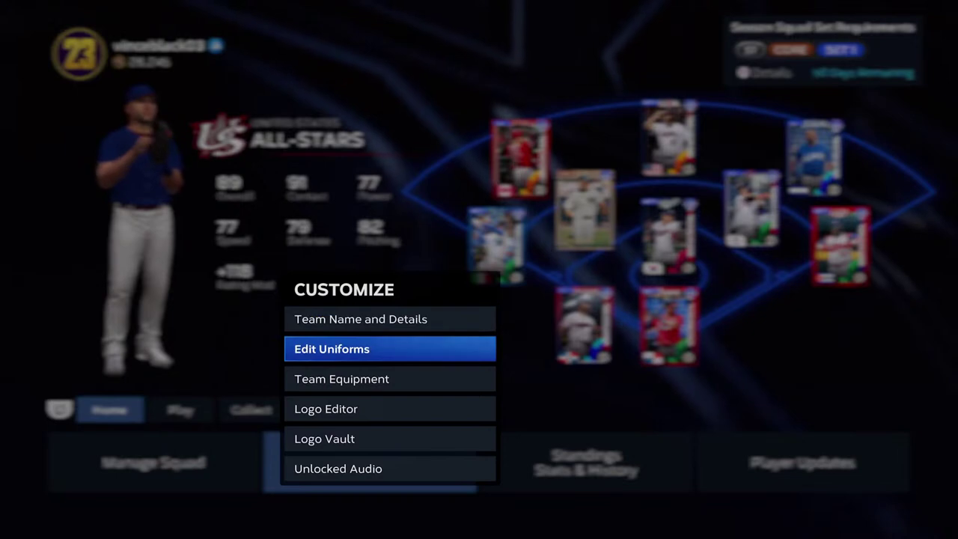
{"action": "key", "text": "Up"}
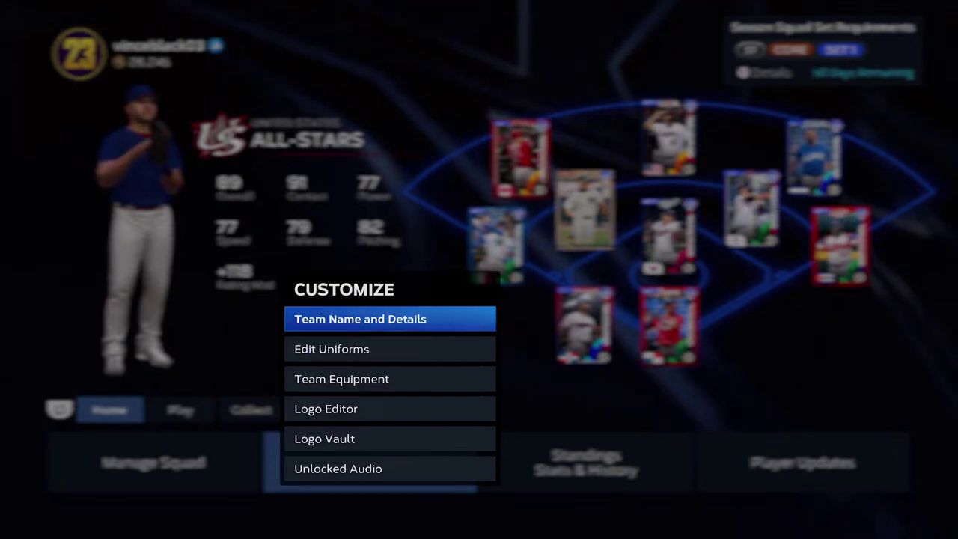
{"action": "key", "text": "Return"}
Exit Team Name and Details without saving, then reopen it from Customize.
{"action": "key", "text": "Escape"}
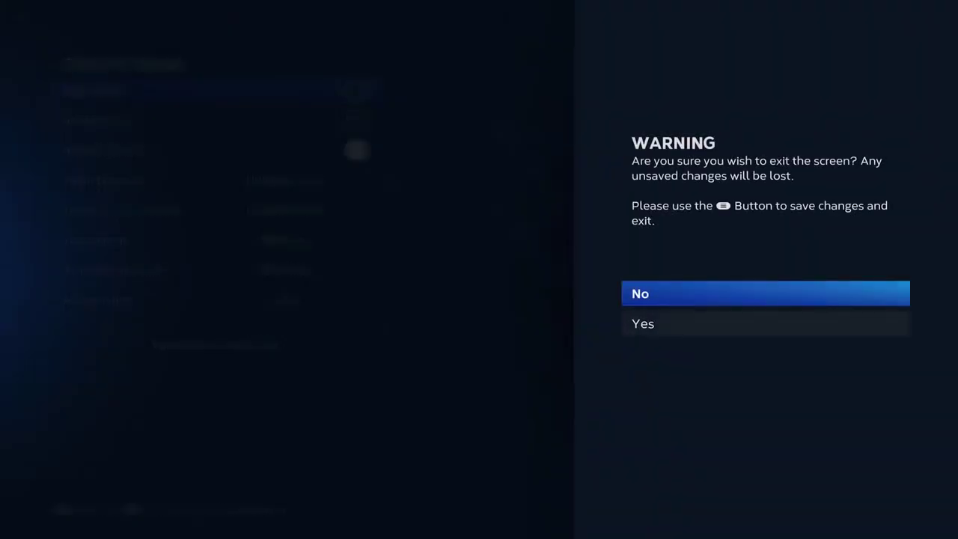
{"action": "key", "text": "Escape"}
{"action": "key", "text": "Escape"}
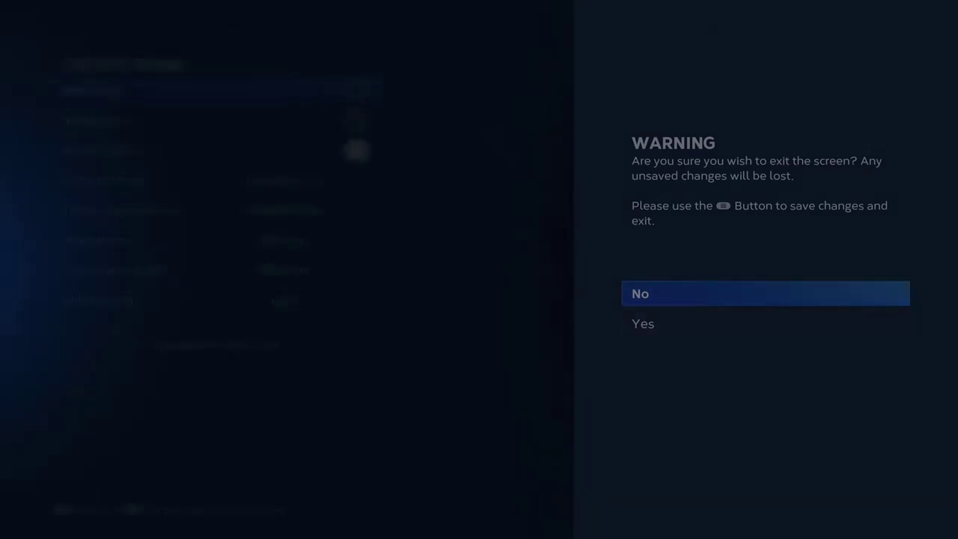
{"action": "key", "text": "Down"}
{"action": "key", "text": "Return"}
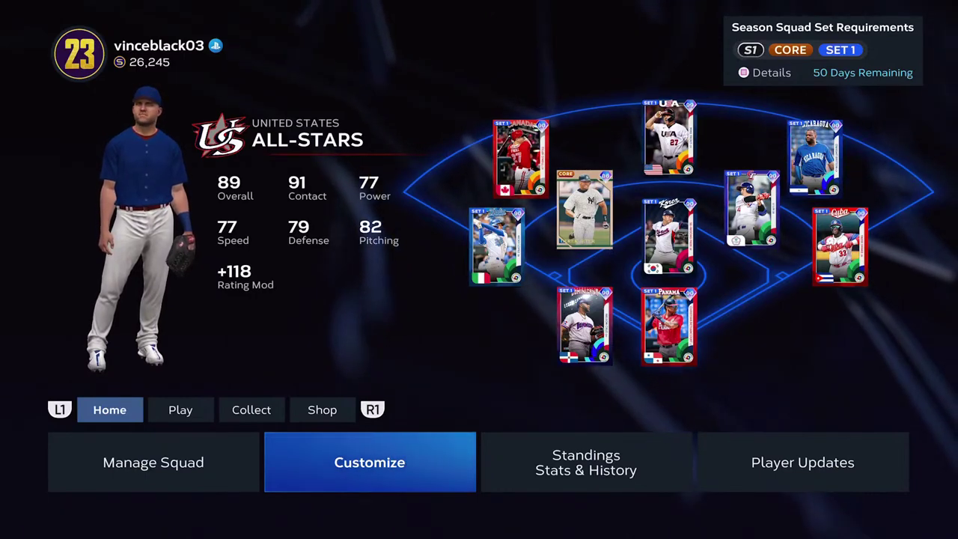
{"action": "key", "text": "Return"}
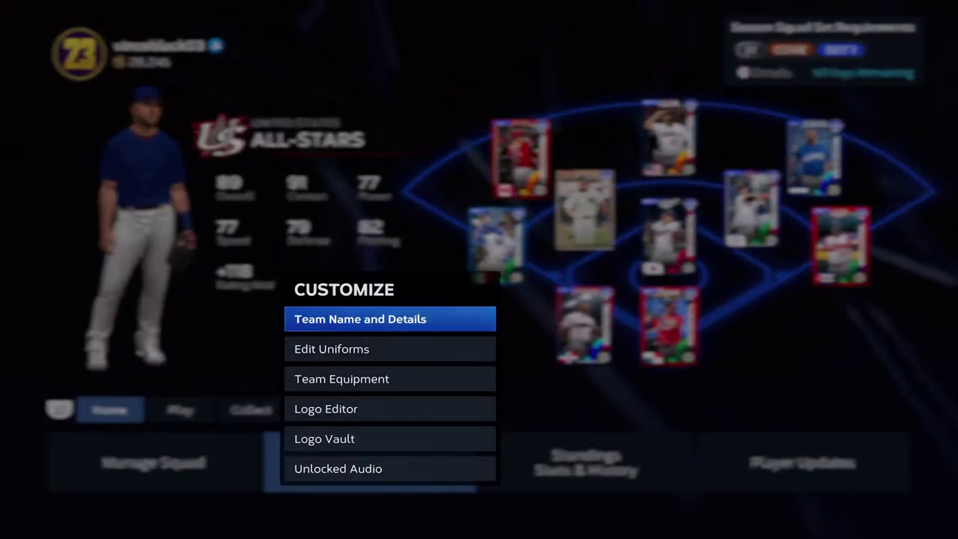
{"action": "key", "text": "Return"}
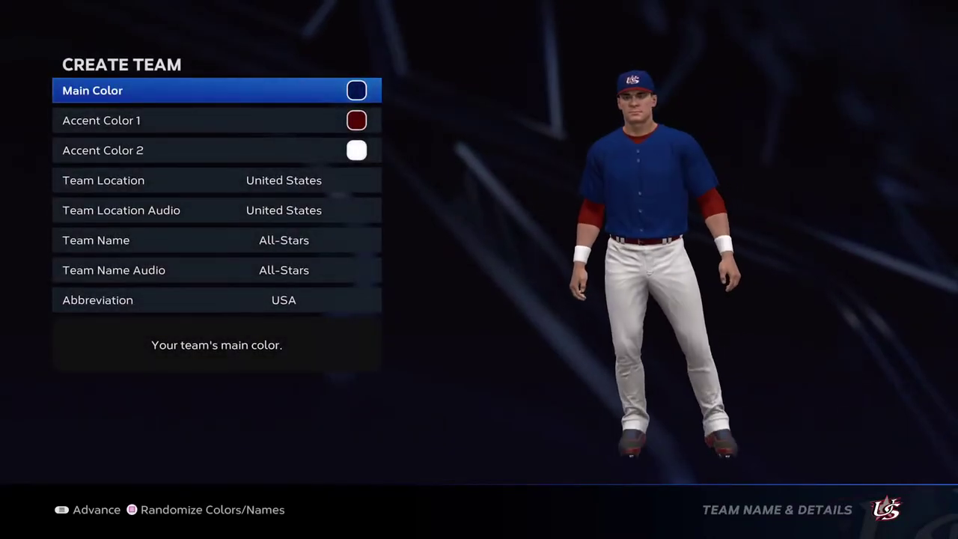
Review the United States All-Stars location and USA abbreviation, then exit without saving.
{"action": "key", "text": "Down"}
{"action": "key", "text": "Down"}
{"action": "key", "text": "Down"}
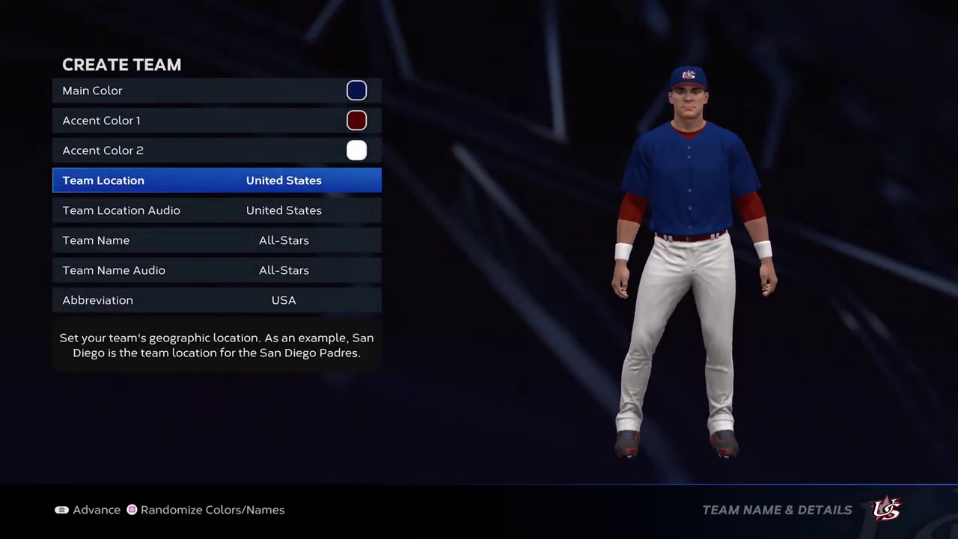
{"action": "key", "text": "Down"}
{"action": "key", "text": "Down"}
{"action": "key", "text": "Down"}
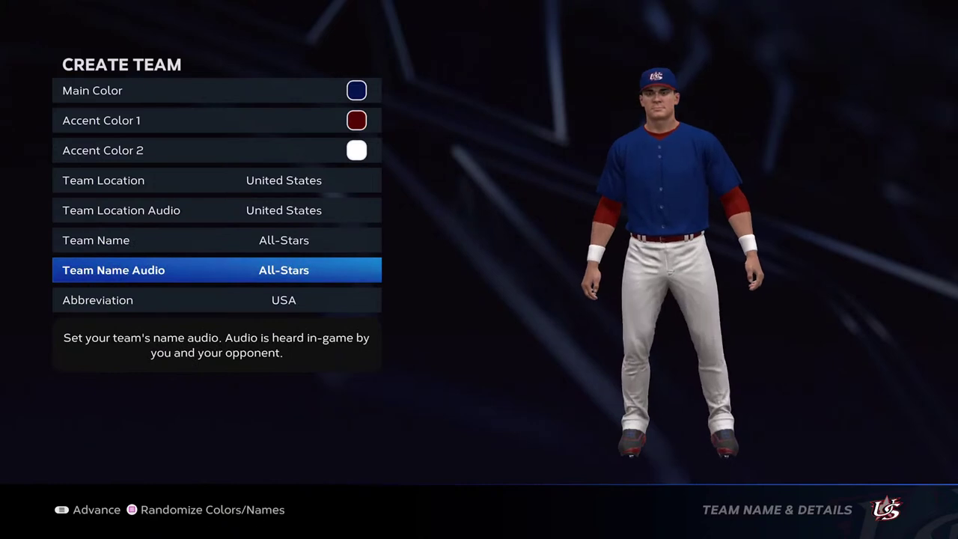
{"action": "key", "text": "Down"}
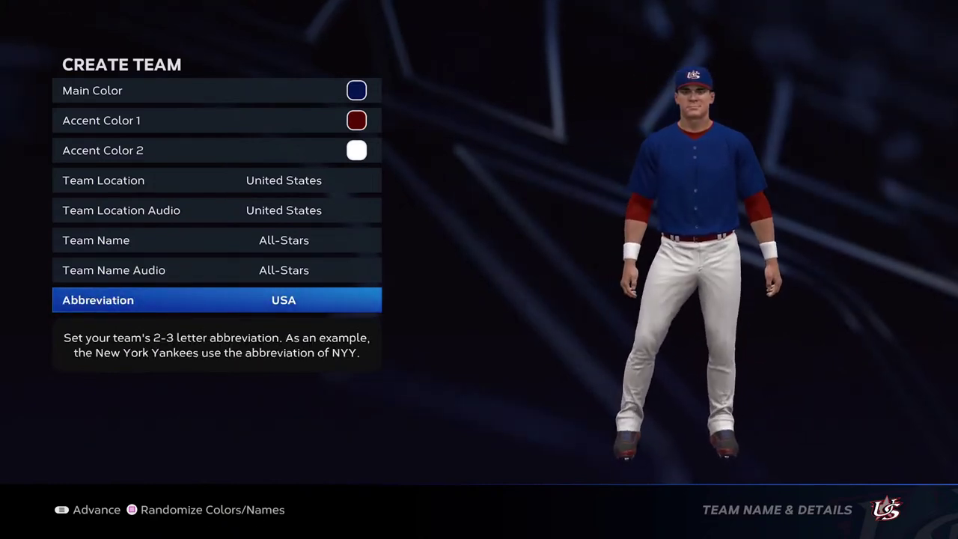
{"action": "key", "text": "Escape"}
{"action": "key", "text": "Down"}
{"action": "key", "text": "Return"}
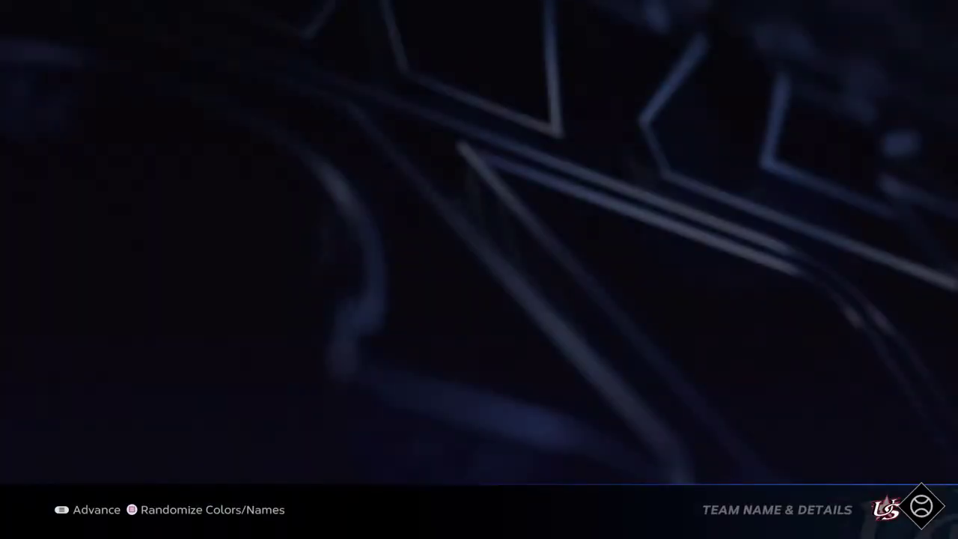
Open the Logo Vault of shared logos from the Customize menu.
{"action": "key", "text": "Return"}
{"action": "key", "text": "Down"}
{"action": "key", "text": "Down"}
{"action": "key", "text": "Down"}
{"action": "key", "text": "Down"}
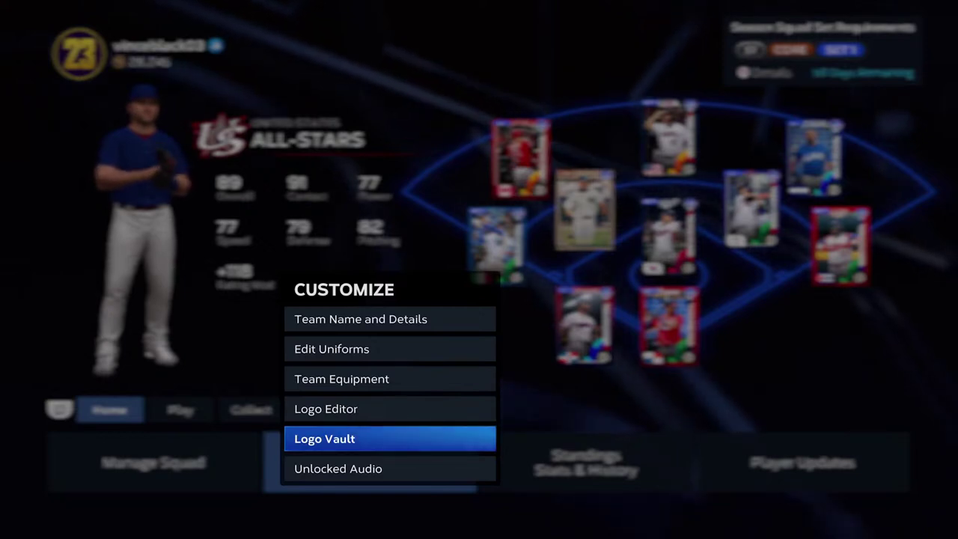
{"action": "key", "text": "Return"}
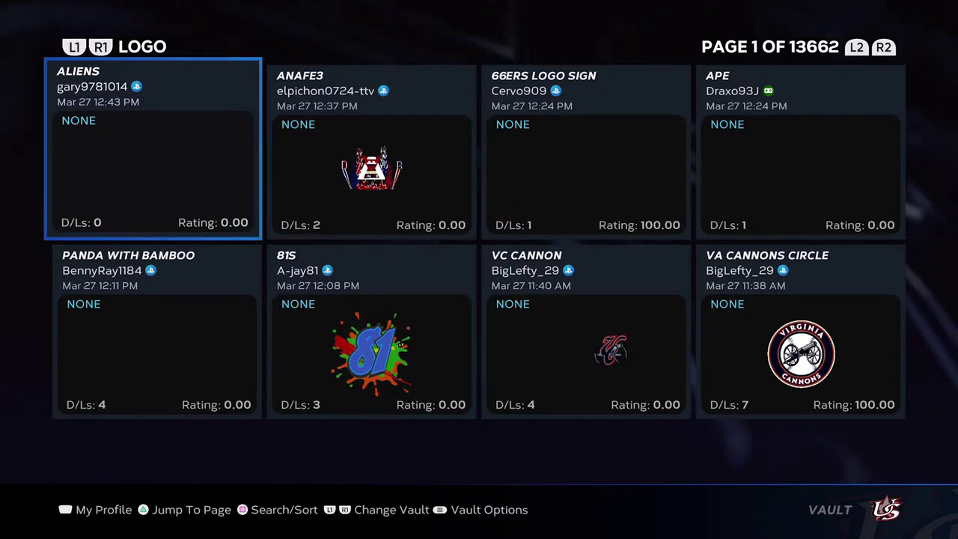
Search the Logo Vault for logos named 'usa'.
{"action": "key", "text": "s"}
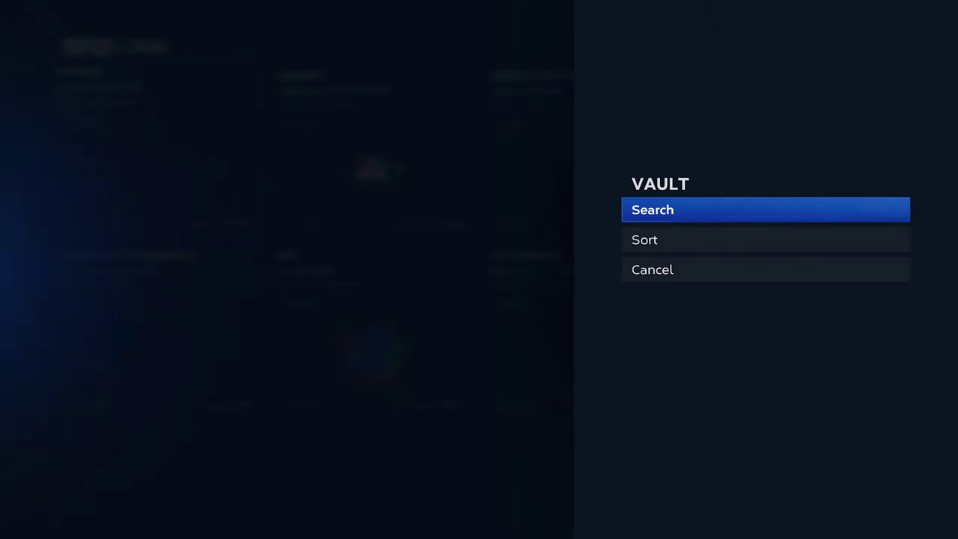
{"action": "key", "text": "Return"}
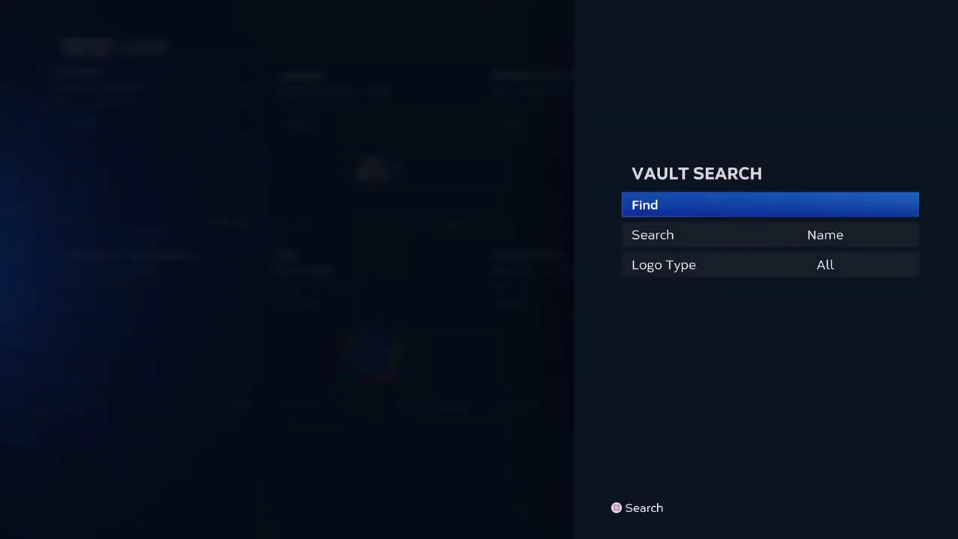
{"action": "key", "text": "Down"}
{"action": "key", "text": "Down"}
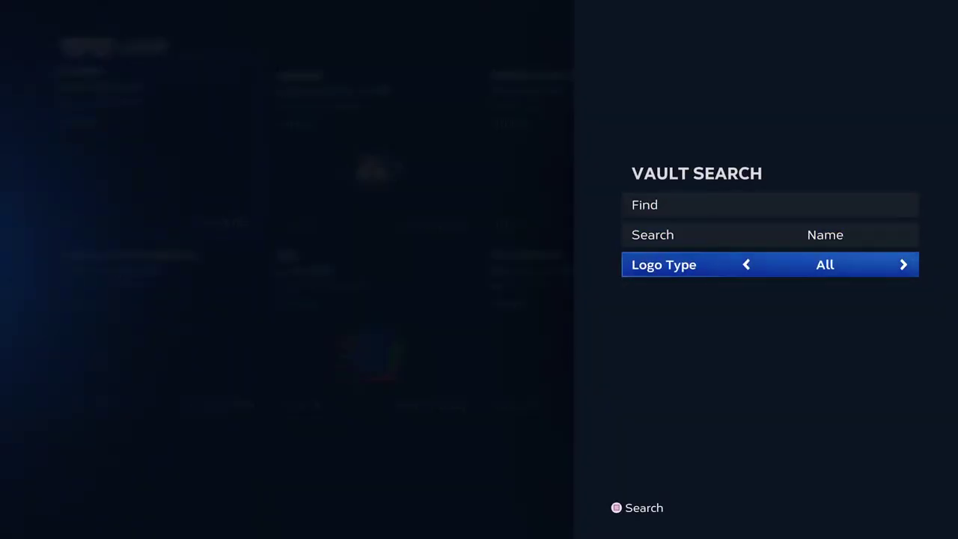
{"action": "key", "text": "Up"}
{"action": "key", "text": "Up"}
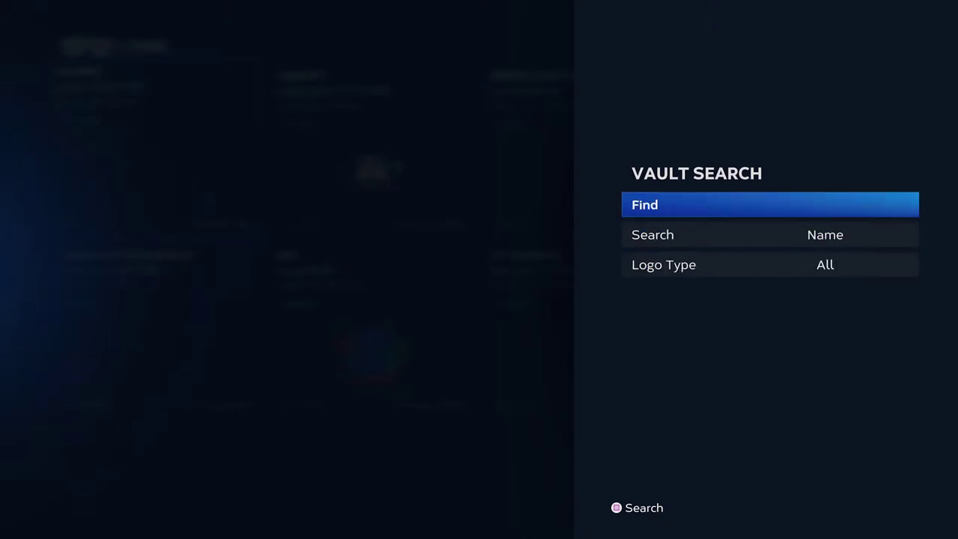
{"action": "key", "text": "Return"}
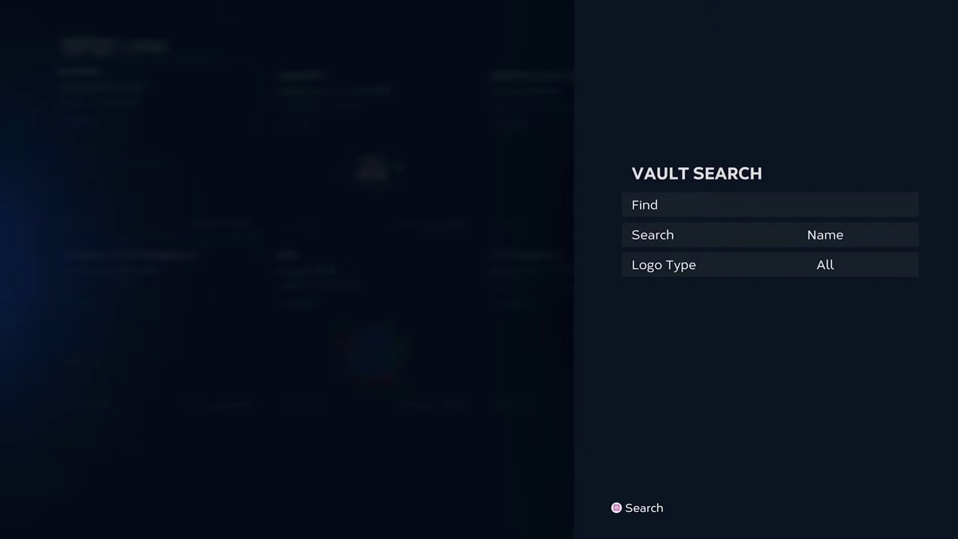
{"action": "type", "text": "usa"}
{"action": "key", "text": "Return"}
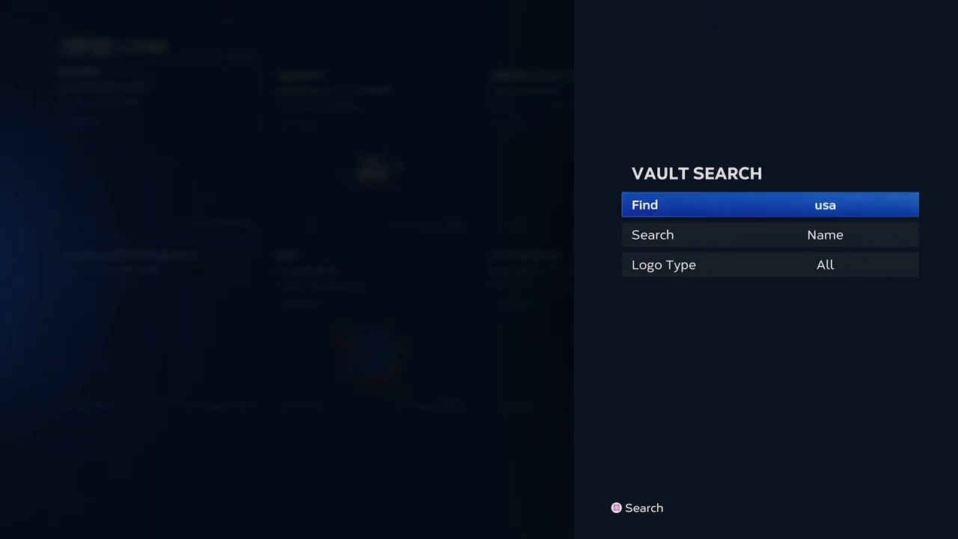
{"action": "key", "text": "Return"}
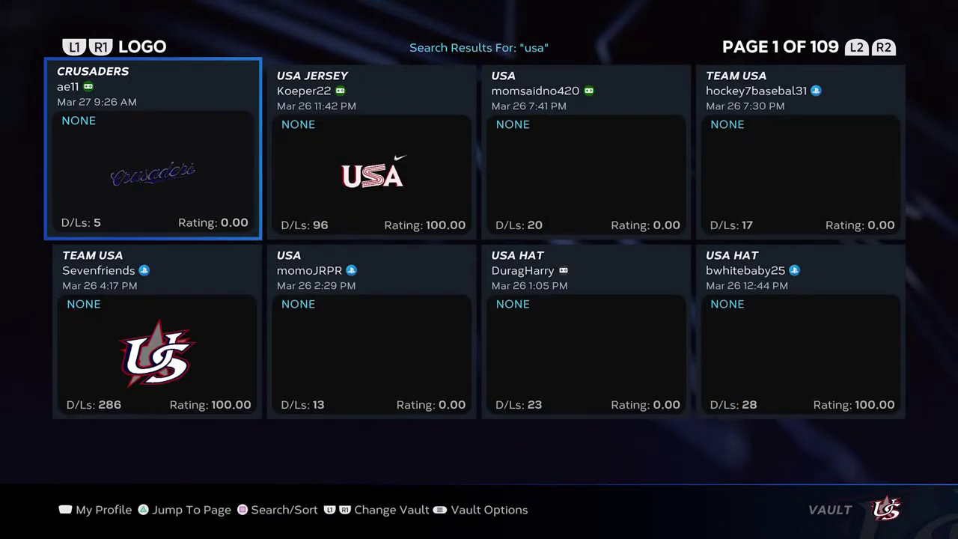
Sort the 'usa' logos by Downloads, highlight USABASEBALLHAT, and return to Diamond Dynasty home.
{"action": "key", "text": "s"}
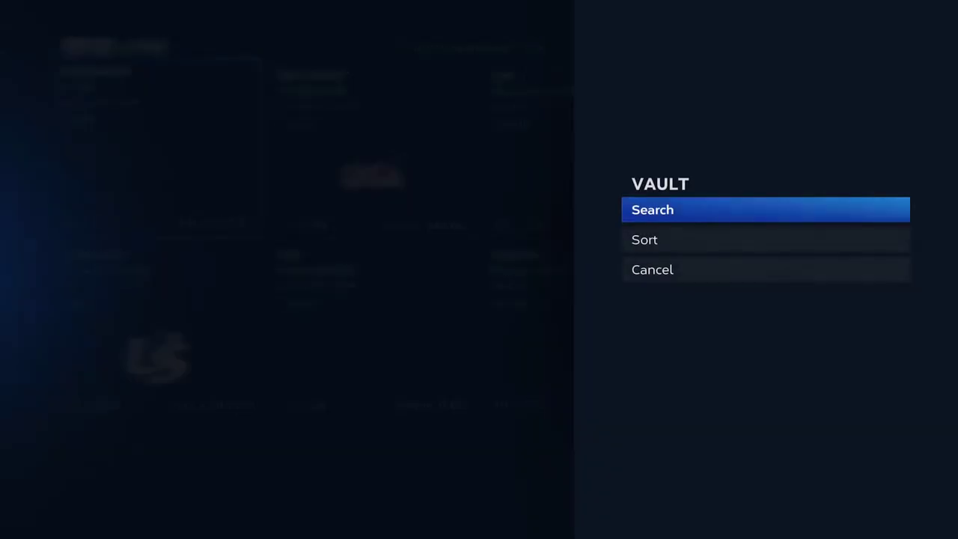
{"action": "key", "text": "Down"}
{"action": "key", "text": "Return"}
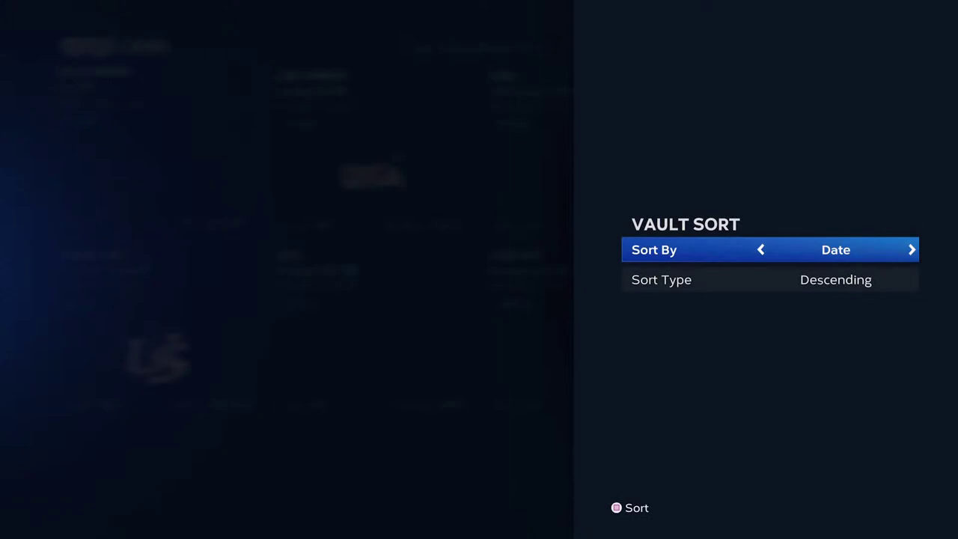
{"action": "key", "text": "Right"}
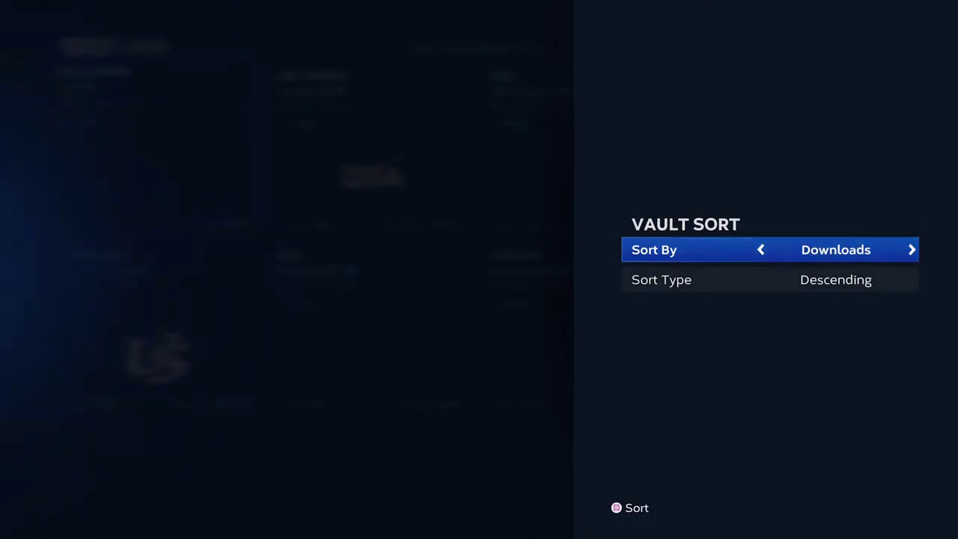
{"action": "key", "text": "s"}
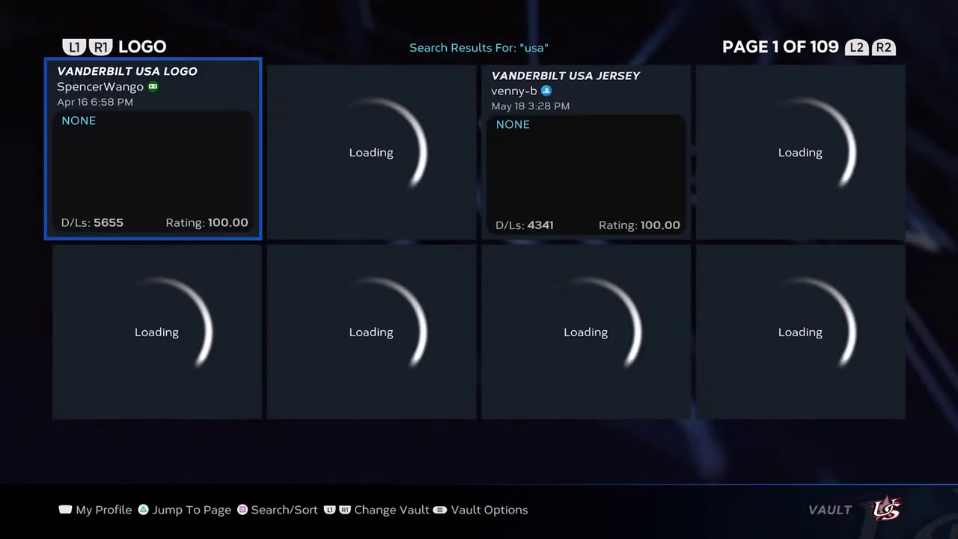
{"action": "key", "text": "Right"}
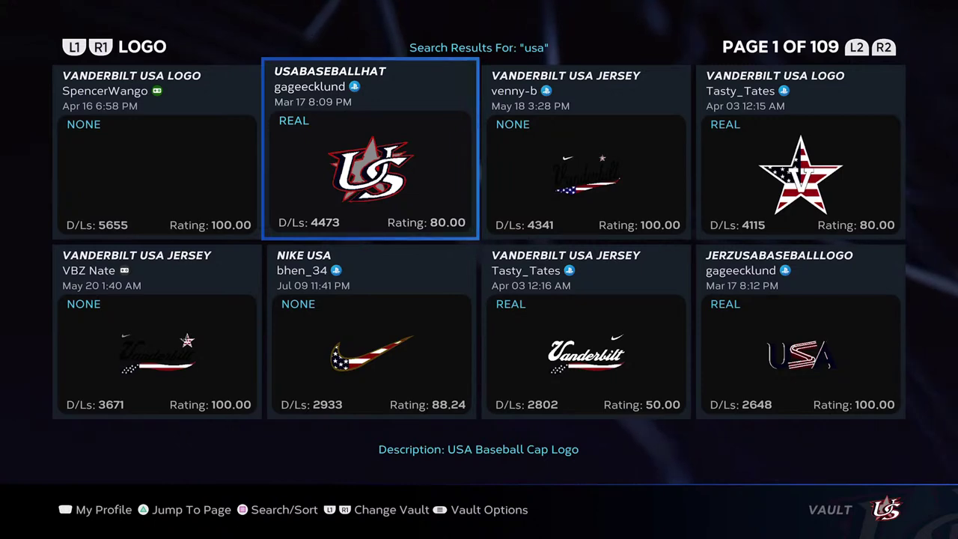
{"action": "key", "text": "Escape"}
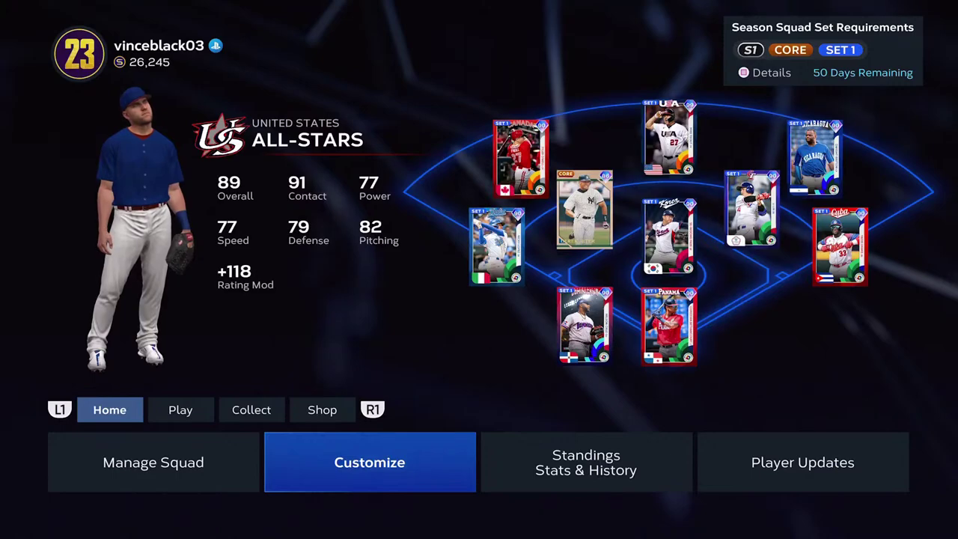
Open the MLB/MiLB Home uniform list under Edit Uniforms.
{"action": "key", "text": "Return"}
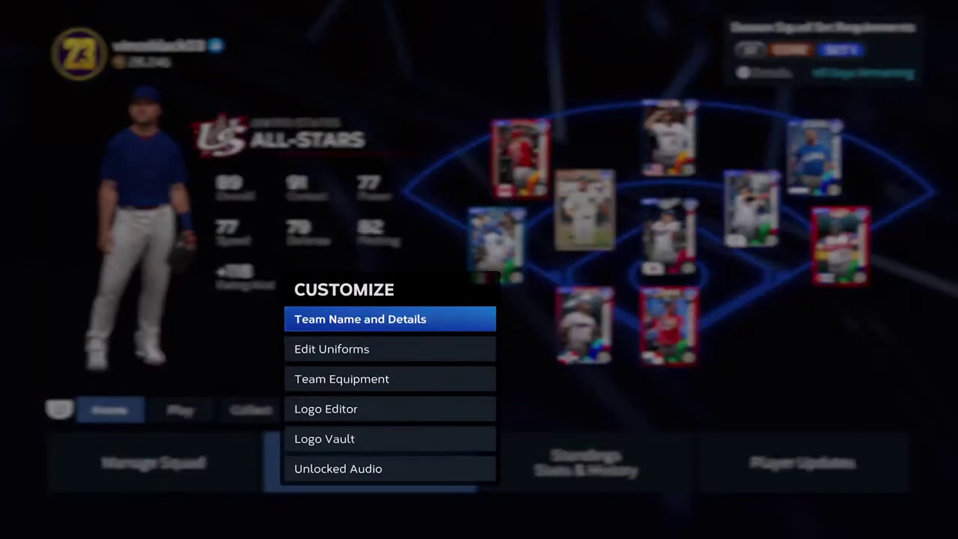
{"action": "key", "text": "Down"}
{"action": "key", "text": "Return"}
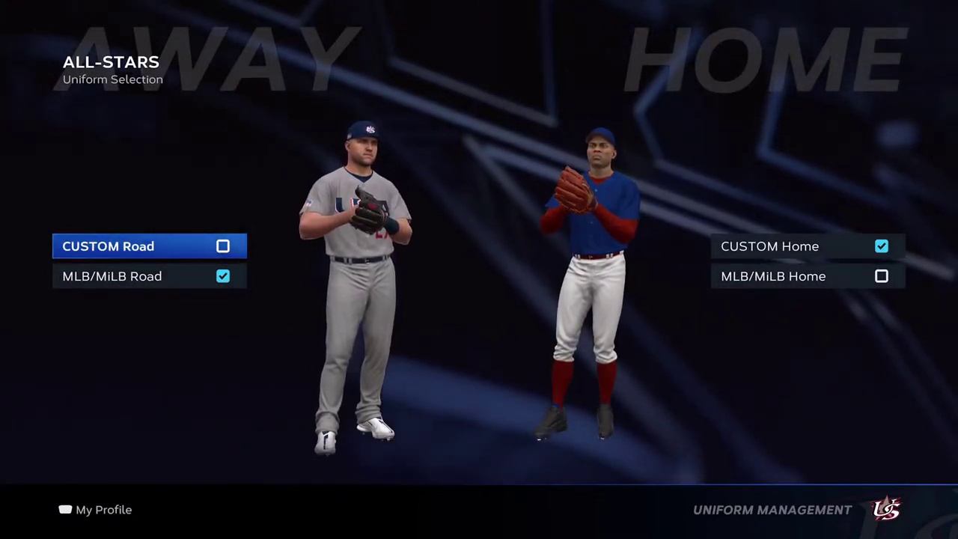
{"action": "key", "text": "Right"}
{"action": "key", "text": "Down"}
{"action": "key", "text": "Return"}
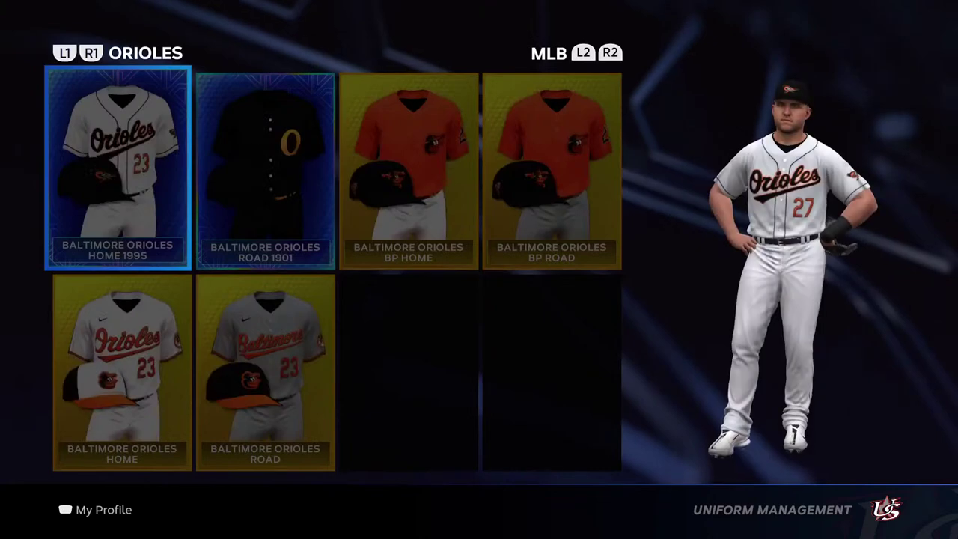
Equip the WBC Team USA Home uniform from the World Baseball Classic category.
{"action": "key", "text": "Page_Down"}
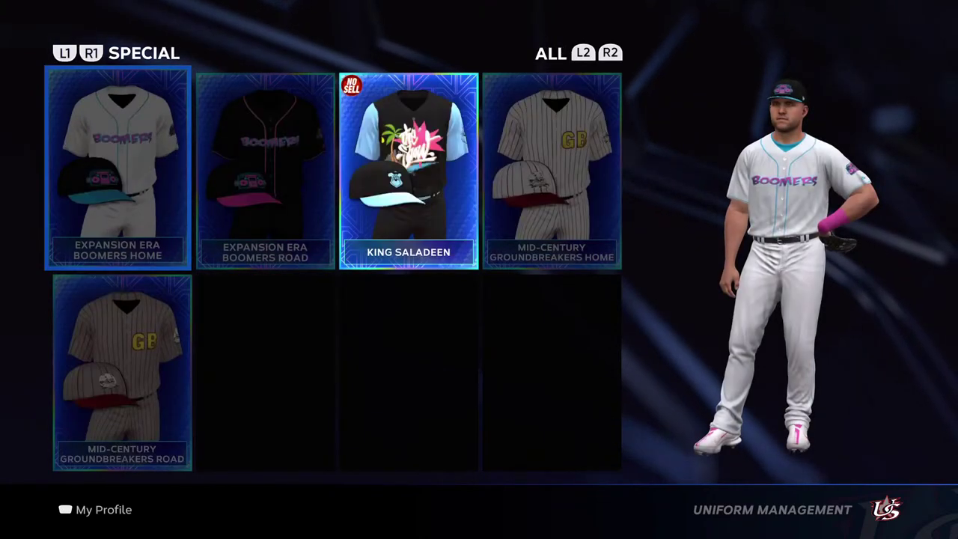
{"action": "key", "text": "Page_Down"}
{"action": "key", "text": "Down"}
{"action": "key", "text": "Down"}
{"action": "key", "text": "Down"}
{"action": "key", "text": "Down"}
{"action": "key", "text": "Down"}
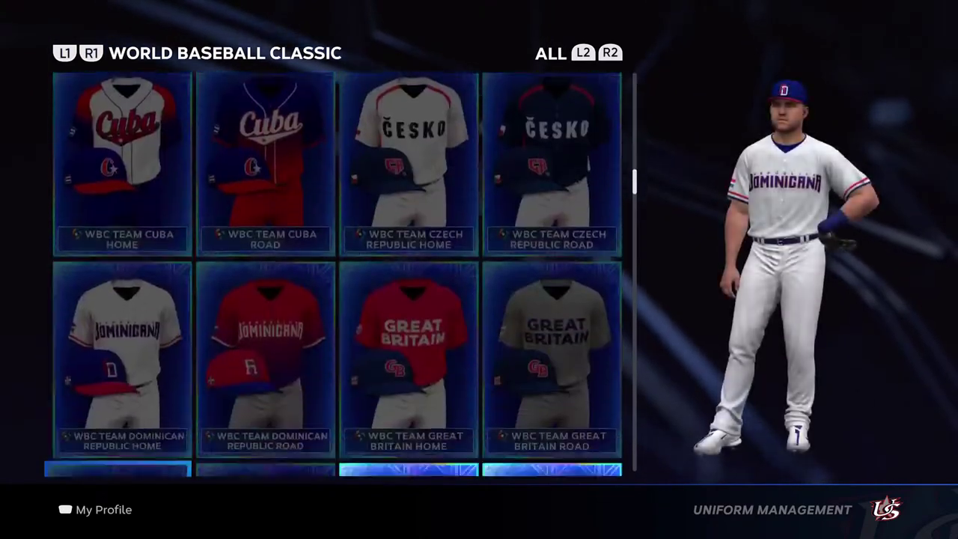
{"action": "key", "text": "Down"}
{"action": "key", "text": "Down"}
{"action": "key", "text": "Down"}
{"action": "key", "text": "Down"}
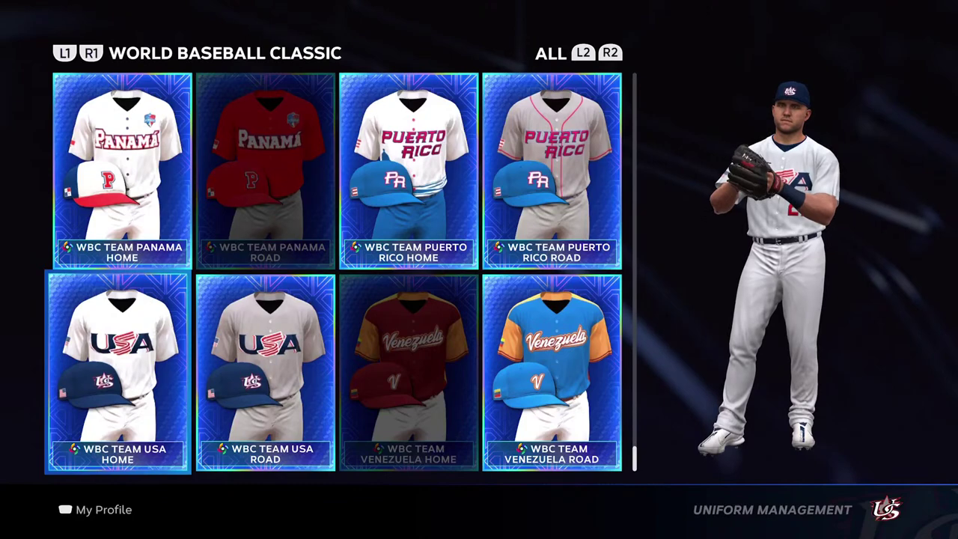
{"action": "key", "text": "Return"}
{"action": "key", "text": "Escape"}
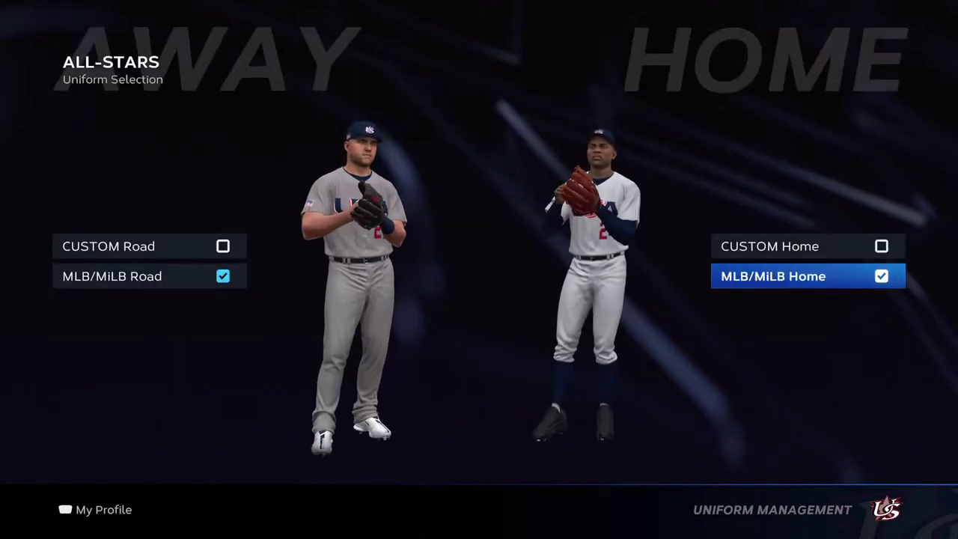
Open the Home Cap editor for the CUSTOM Home uniform.
{"action": "key", "text": "Left"}
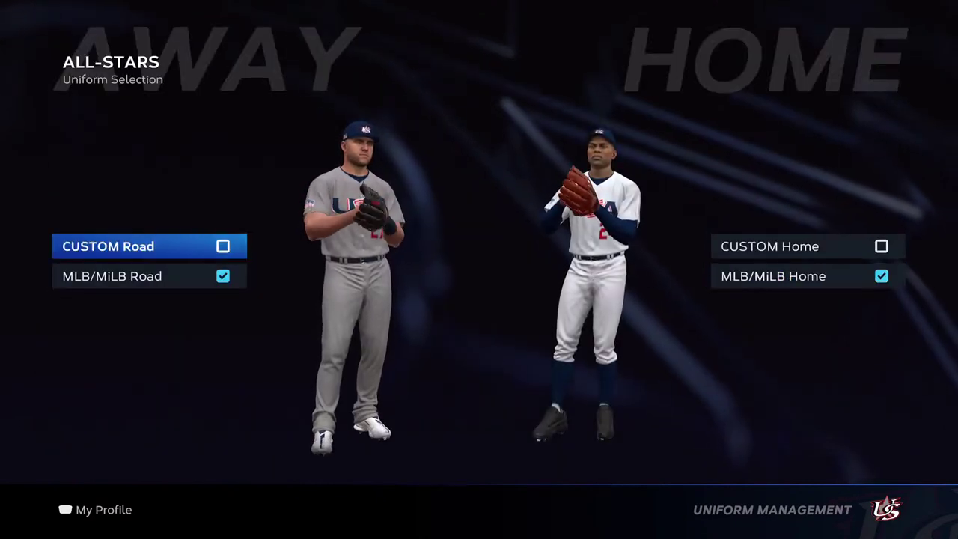
{"action": "key", "text": "Down"}
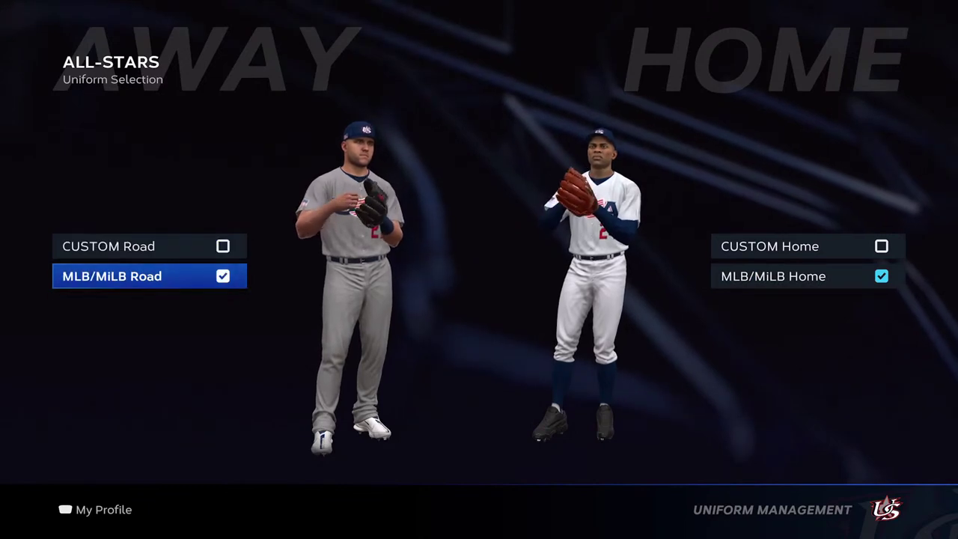
{"action": "key", "text": "Right"}
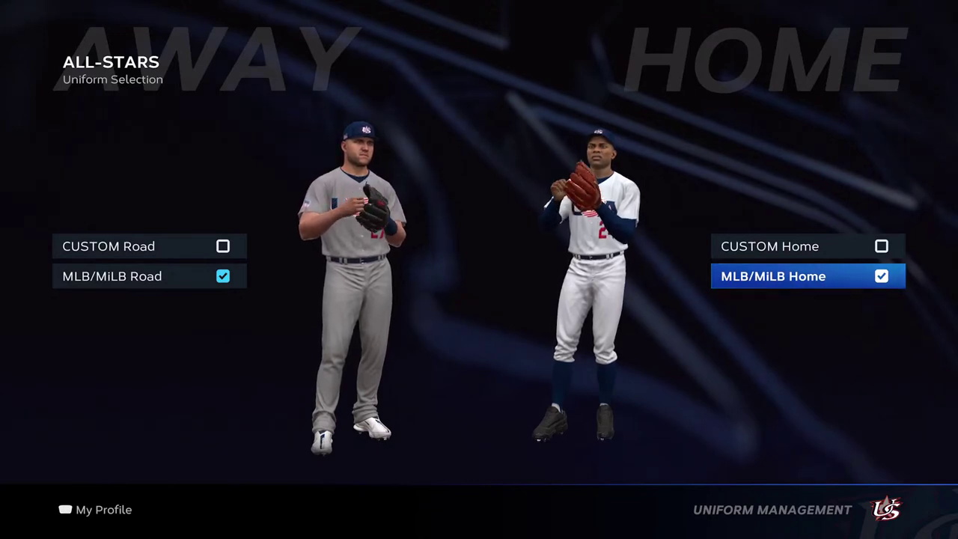
{"action": "key", "text": "Up"}
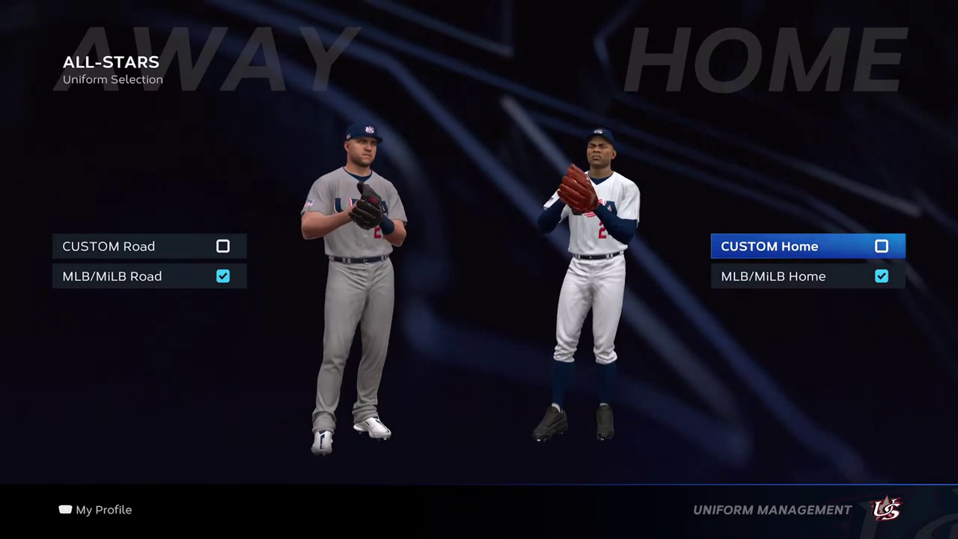
{"action": "key", "text": "Return"}
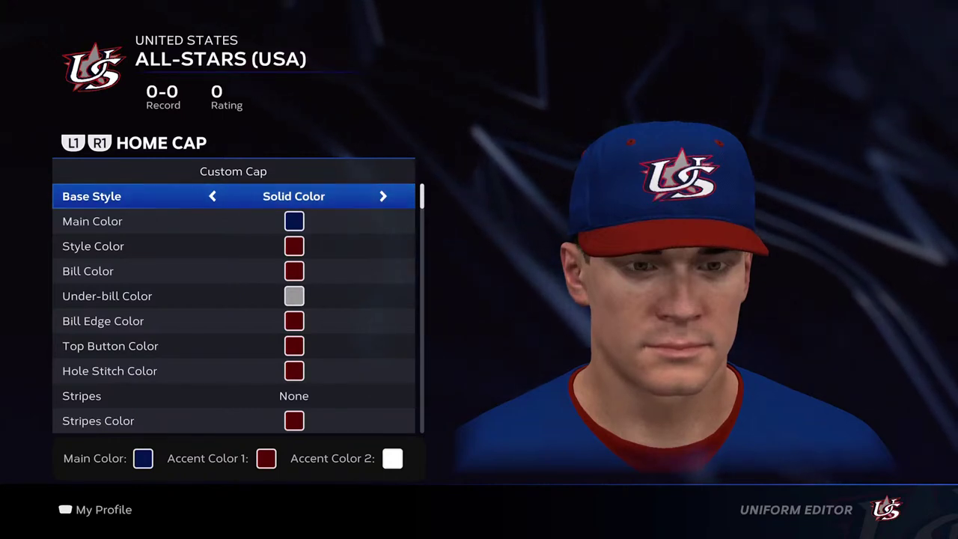
{"action": "key", "text": "Down"}
{"action": "key", "text": "Down"}
{"action": "key", "text": "Down"}
{"action": "key", "text": "Down"}
{"action": "key", "text": "Down"}
{"action": "key", "text": "Down"}
{"action": "key", "text": "Down"}
{"action": "key", "text": "Down"}
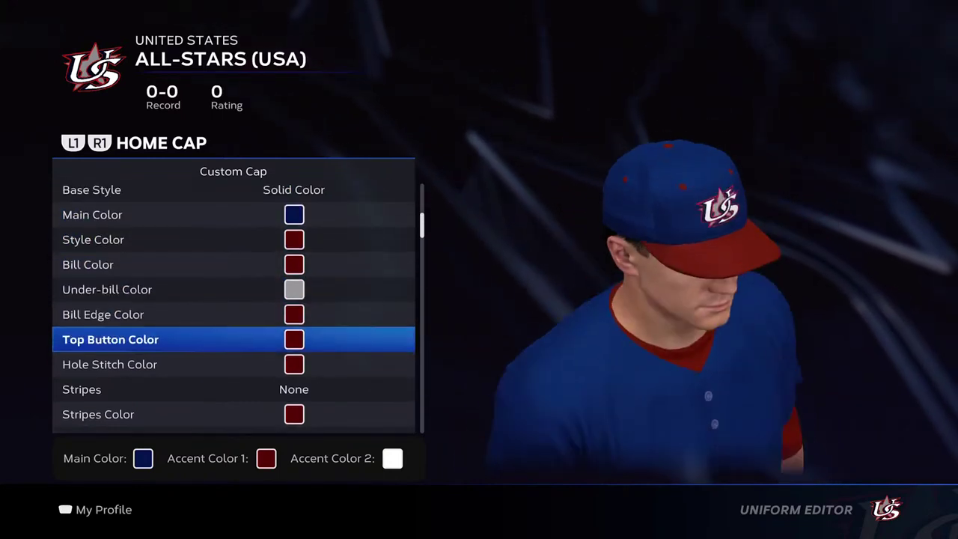
Go down past Stripes Color to Cap Logo and open the US cap logo for editing.
{"action": "key", "text": "Down"}
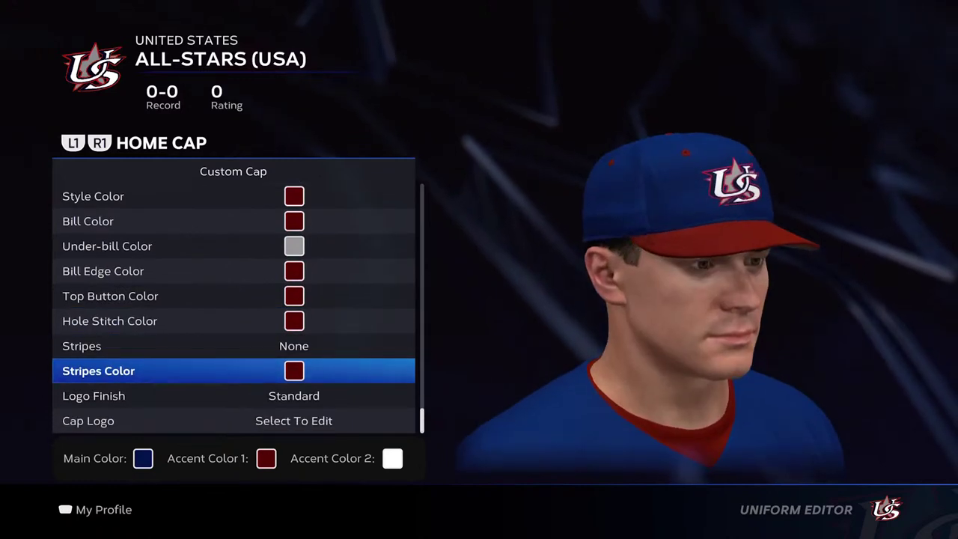
{"action": "key", "text": "Down"}
{"action": "key", "text": "Down"}
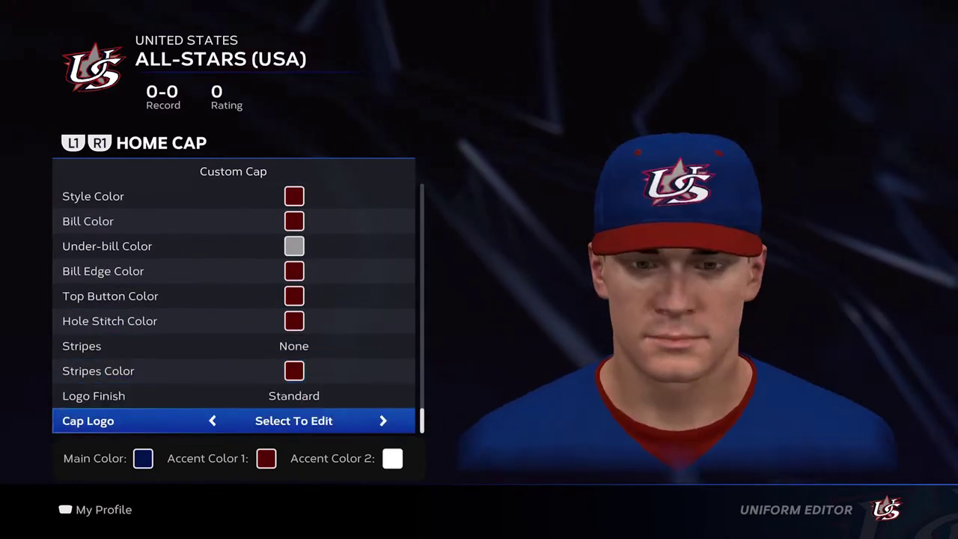
{"action": "key", "text": "Return"}
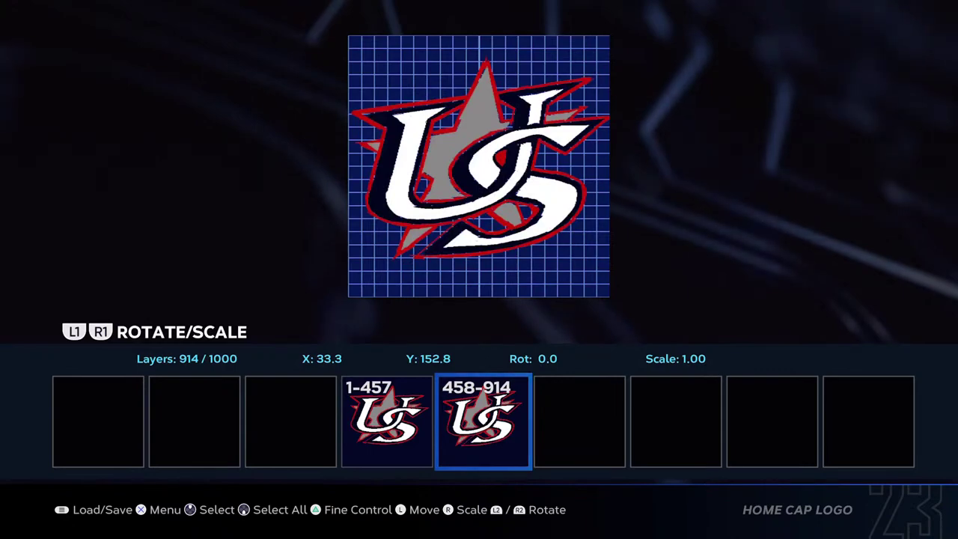
Leave the logo editor and choose Save Changes for the 914-layer US cap logo.
{"action": "key", "text": "Escape"}
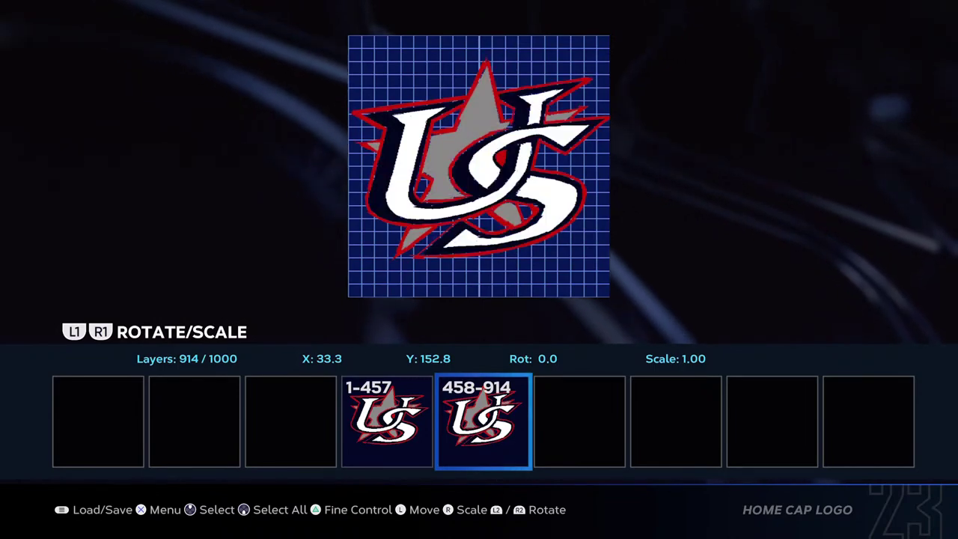
{"action": "key", "text": "Escape"}
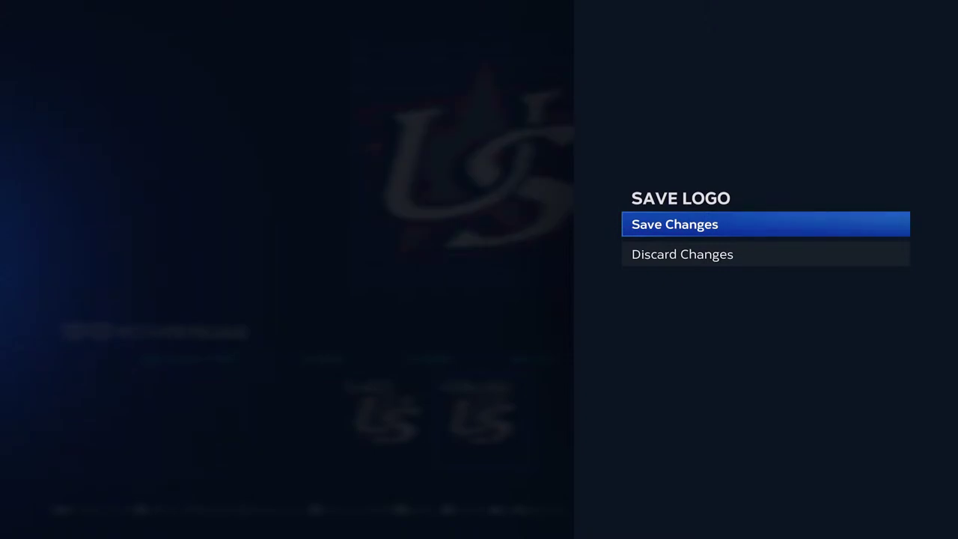
{"action": "key", "text": "Return"}
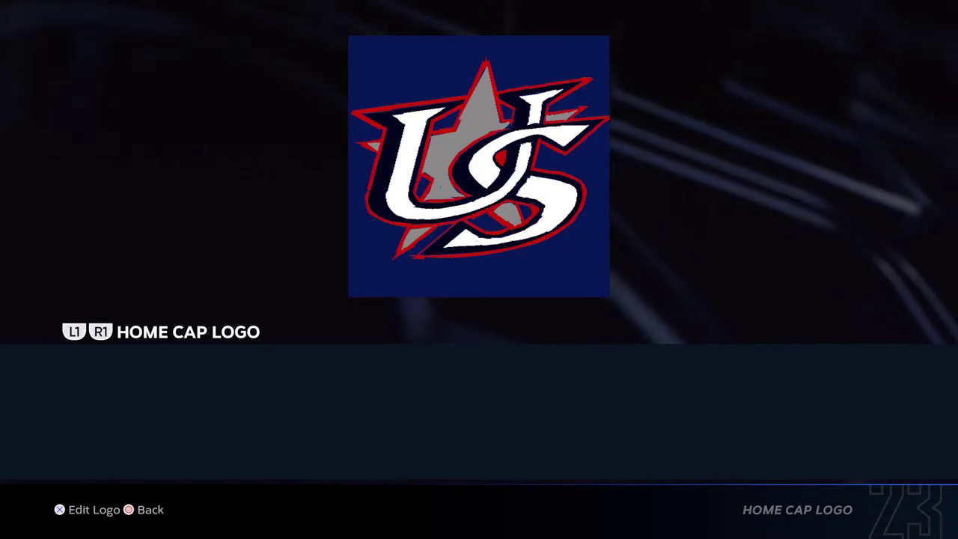
Cycle from the Home Cap Logo past Home Helmet to the blank Home Jersey Logo.
{"action": "key", "text": "Page_Down"}
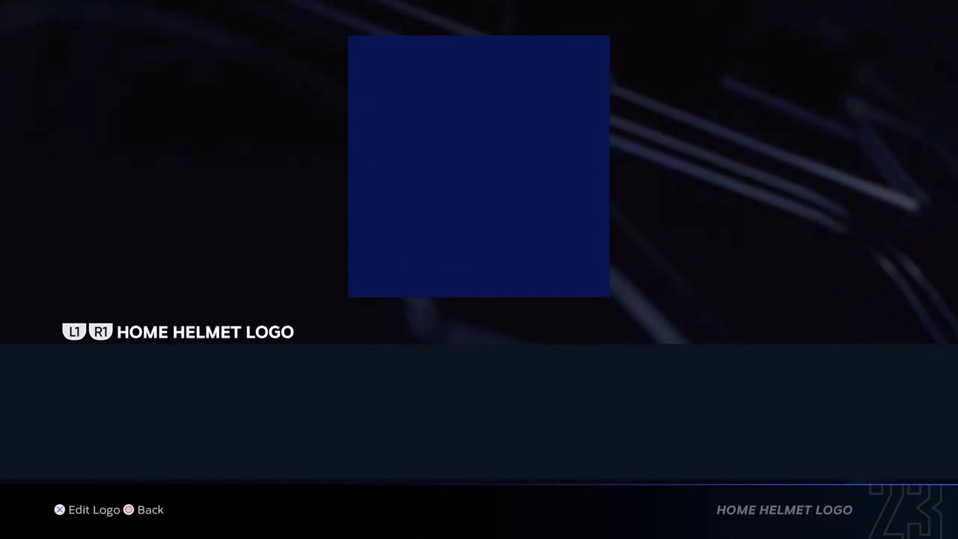
{"action": "key", "text": "Page_Up"}
{"action": "key", "text": "Page_Up"}
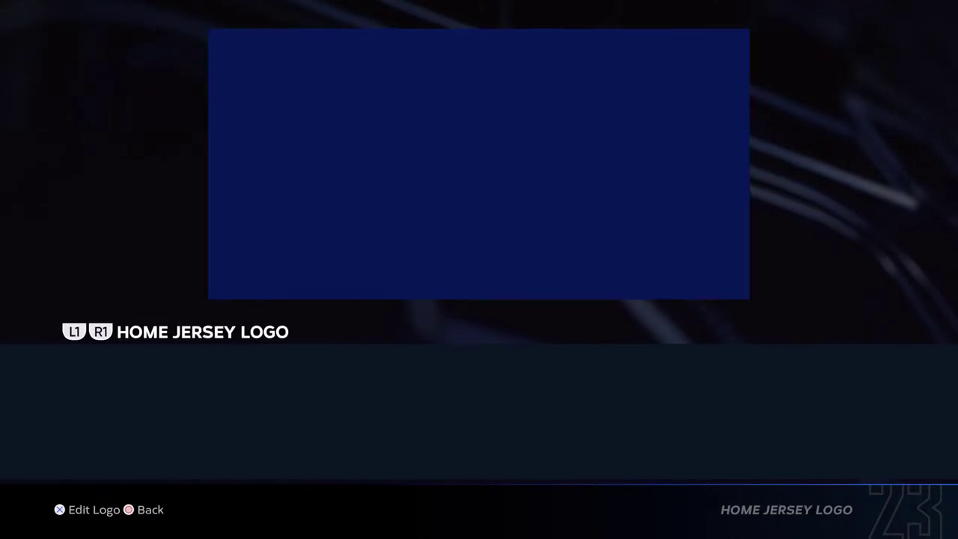
{"action": "key", "text": "Page_Up"}
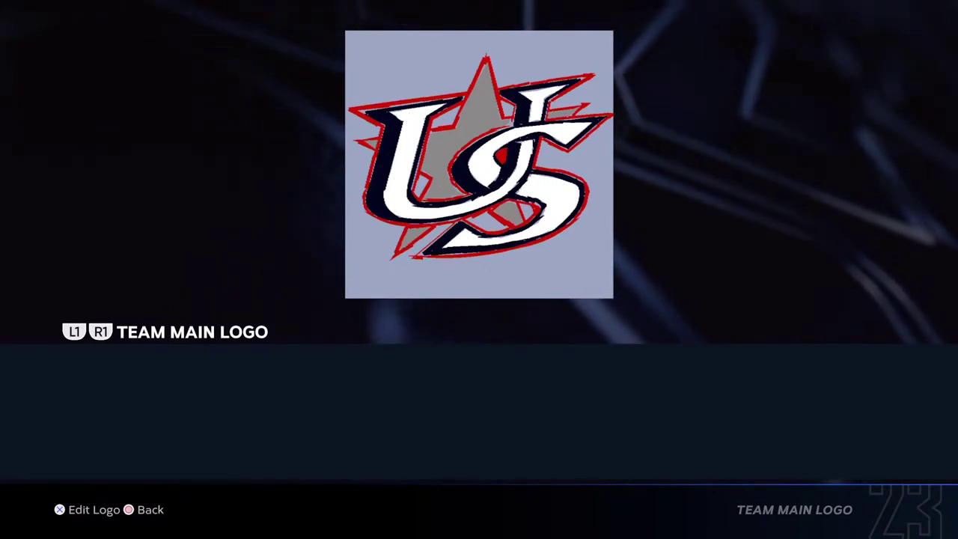
Load the US logo onto the navy home cap as the team main logo and save the changes.
{"action": "key", "text": "Return"}
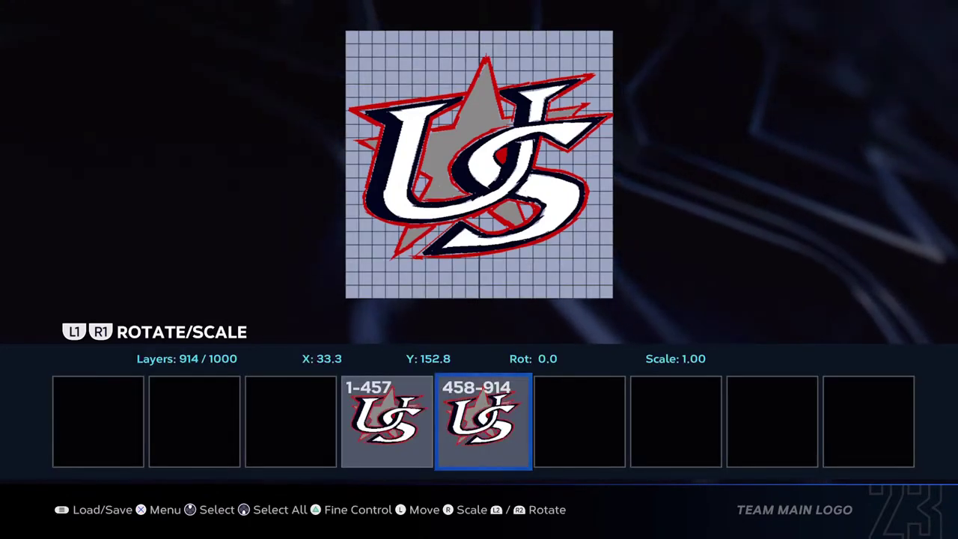
{"action": "key", "text": "Escape"}
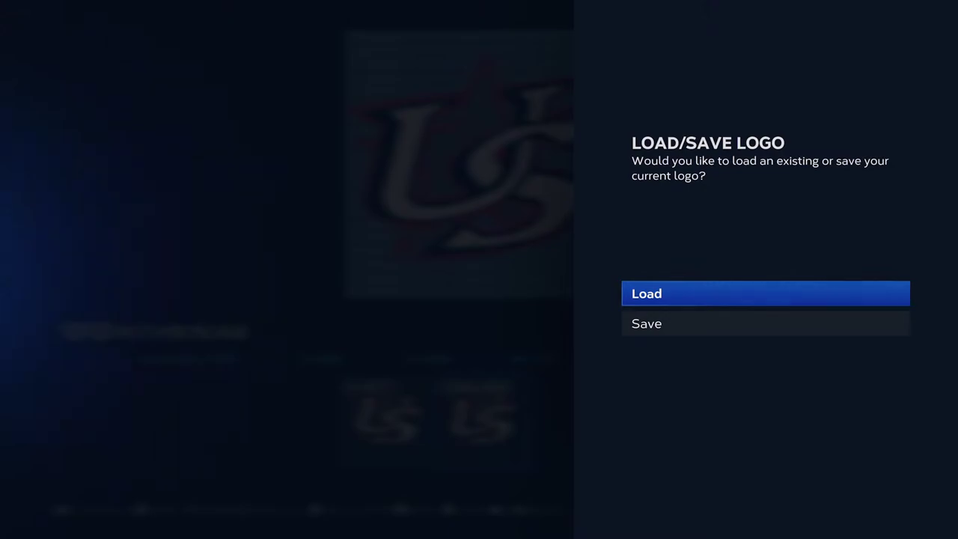
{"action": "key", "text": "Return"}
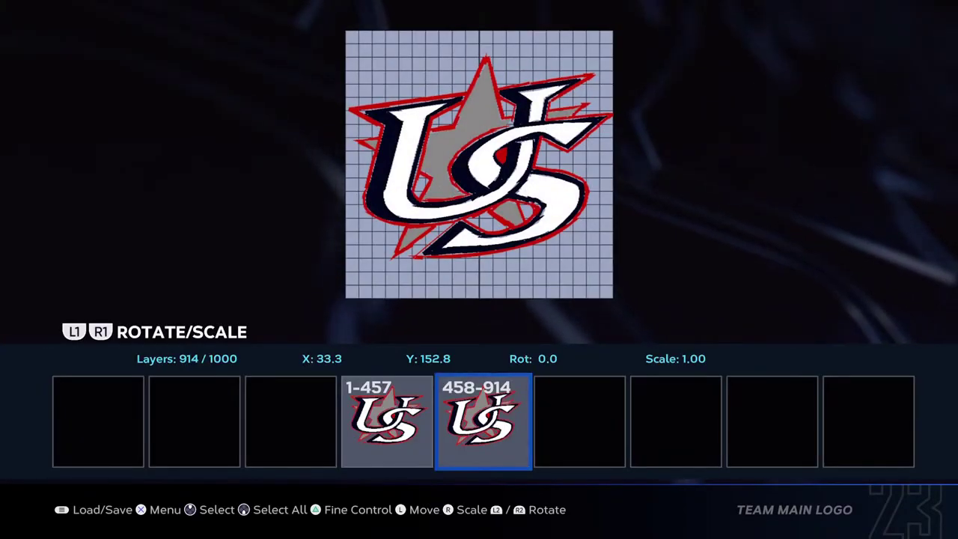
{"action": "key", "text": "Escape"}
{"action": "key", "text": "Return"}
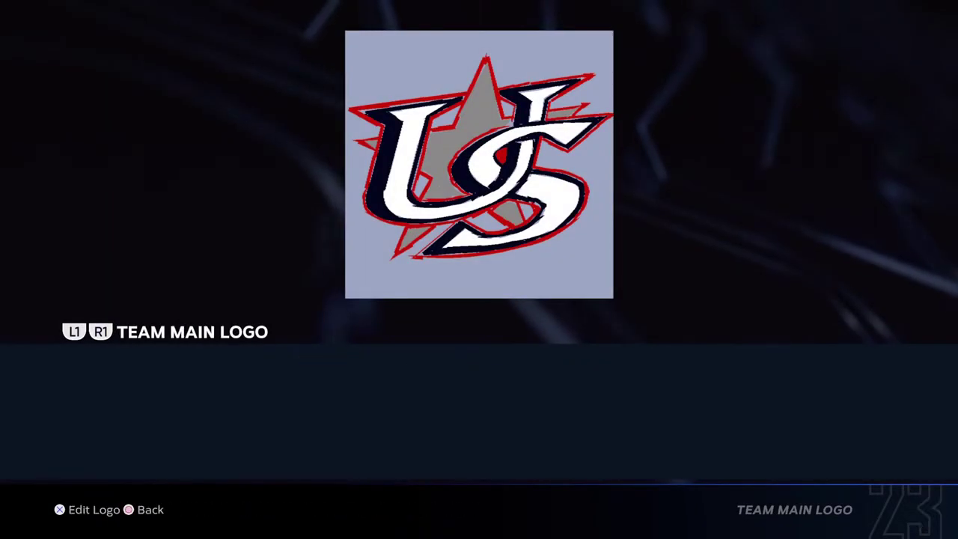
{"action": "key", "text": "Escape"}
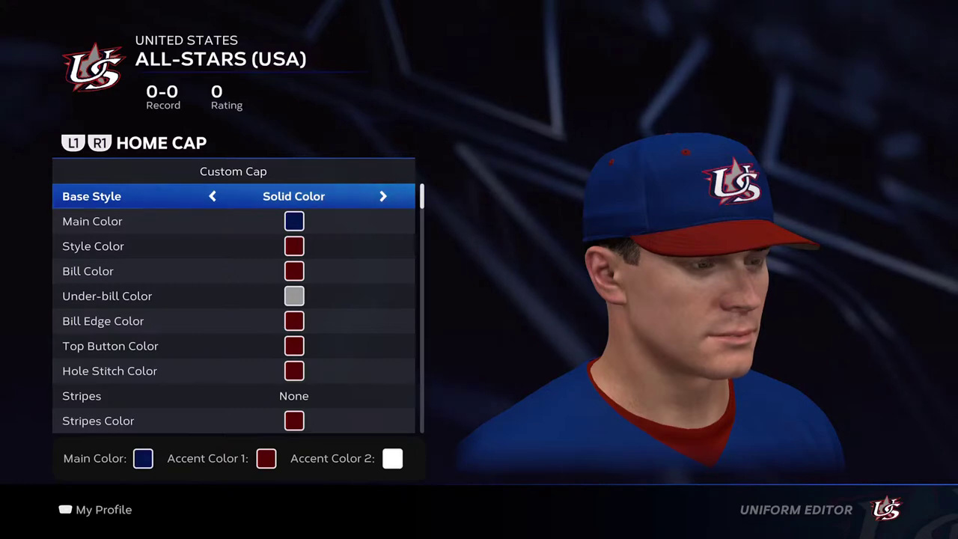
Equip the WBC Team USA Home uniform from the World Baseball Classic options as the MLB/MiLB Home uniform.
{"action": "key", "text": "Escape"}
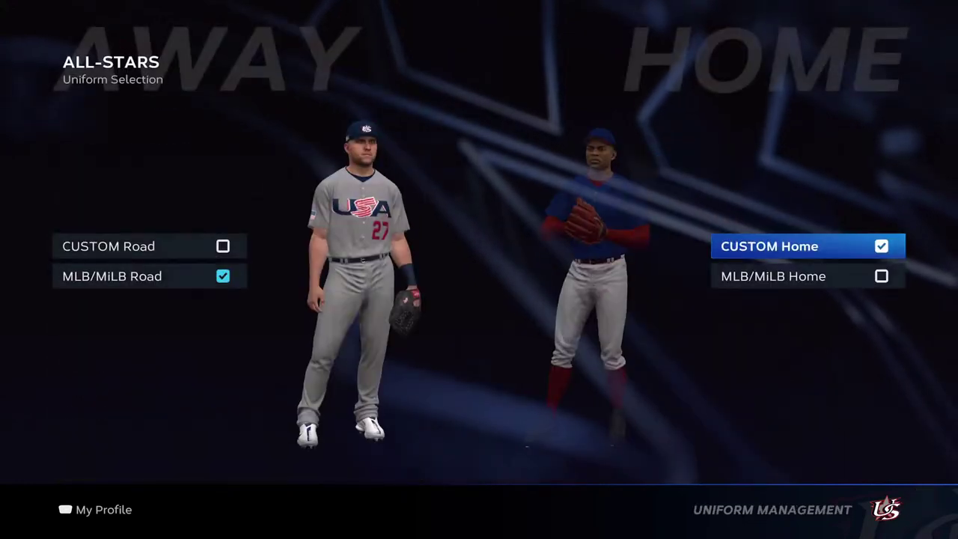
{"action": "key", "text": "Down"}
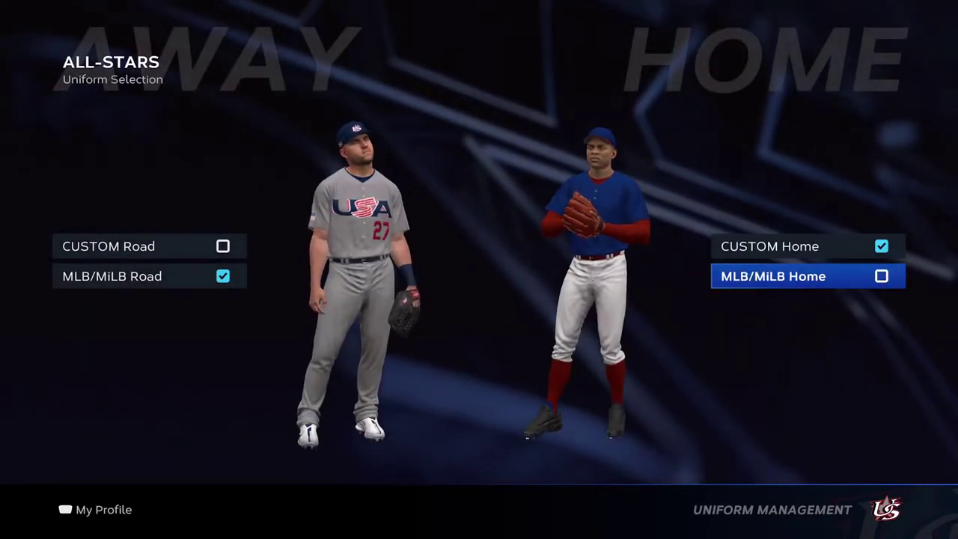
{"action": "key", "text": "Return"}
{"action": "key", "text": "Down"}
{"action": "key", "text": "Down"}
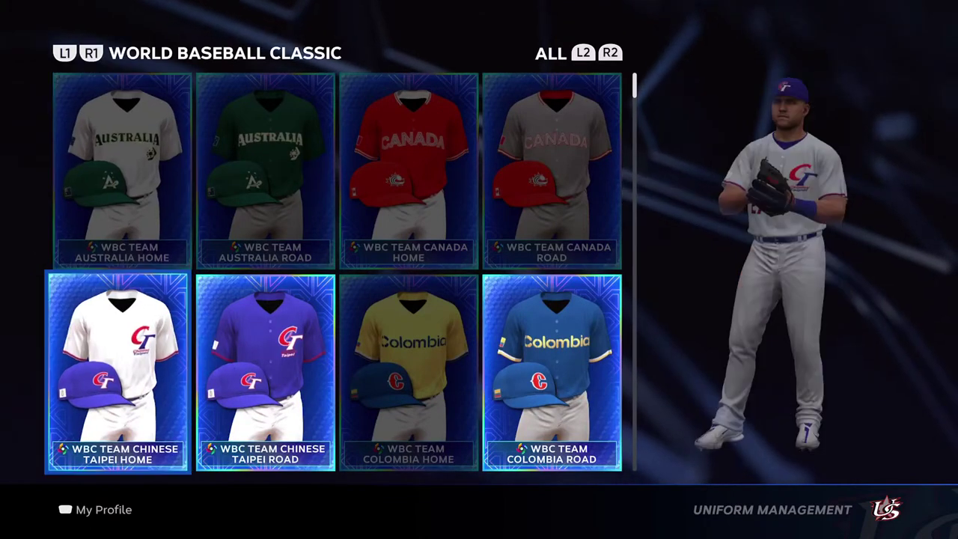
{"action": "key", "text": "Down"}
{"action": "key", "text": "Down"}
{"action": "key", "text": "Down"}
{"action": "key", "text": "Down"}
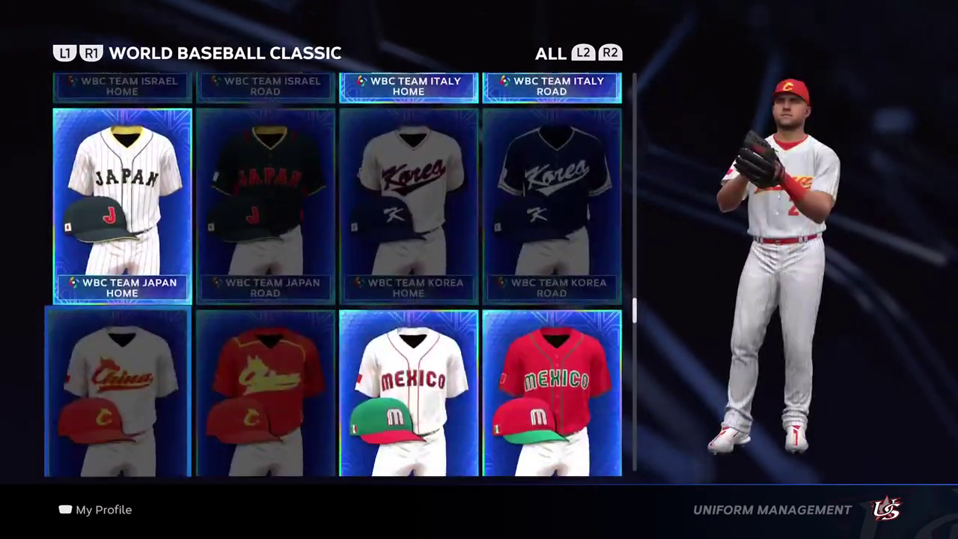
{"action": "key", "text": "Down"}
{"action": "key", "text": "Down"}
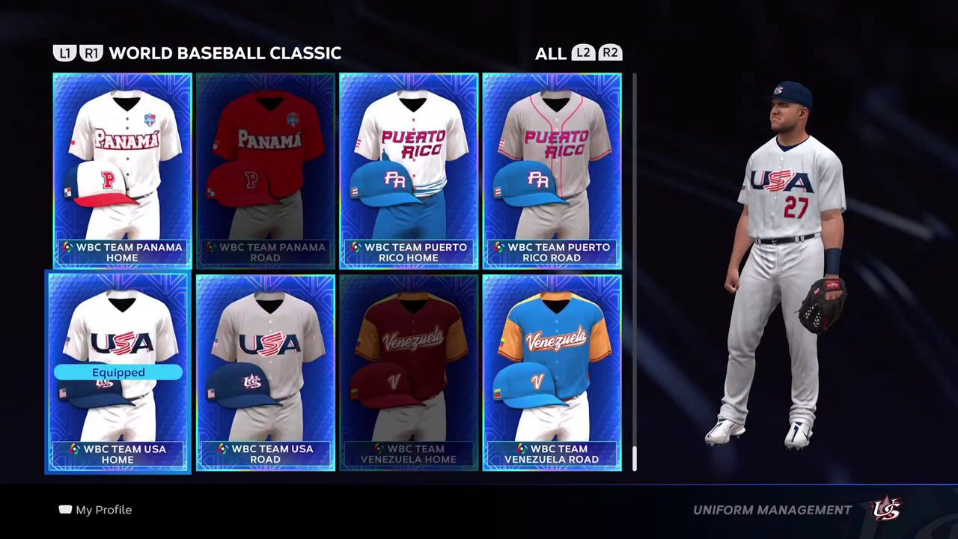
{"action": "key", "text": "Escape"}
Check the CUSTOM Home uniform editor, then back out to the All-Stars team hub.
{"action": "key", "text": "Up"}
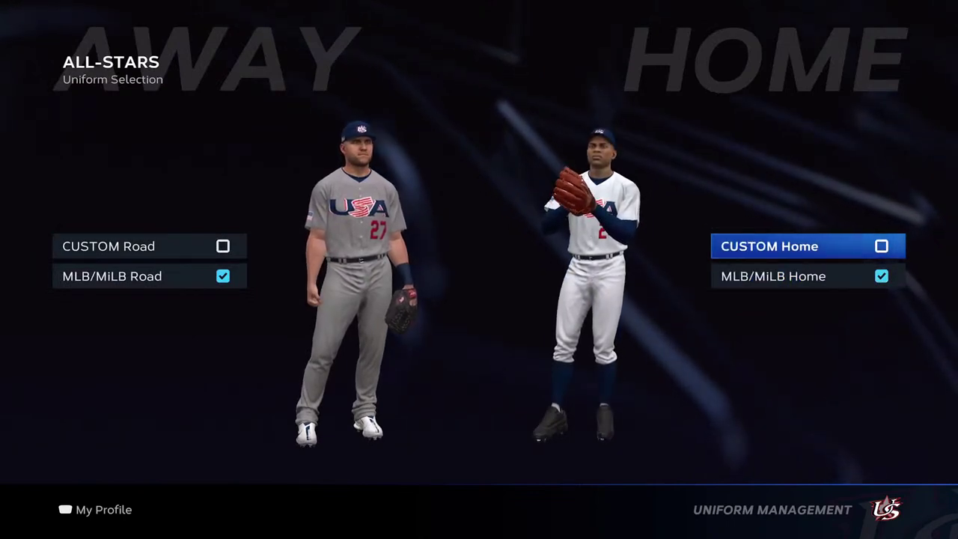
{"action": "key", "text": "Return"}
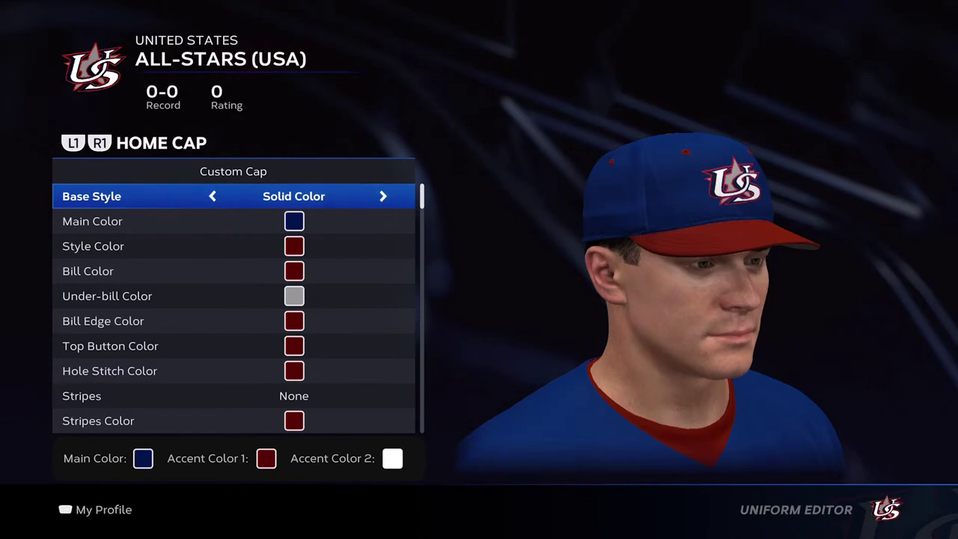
{"action": "key", "text": "Escape"}
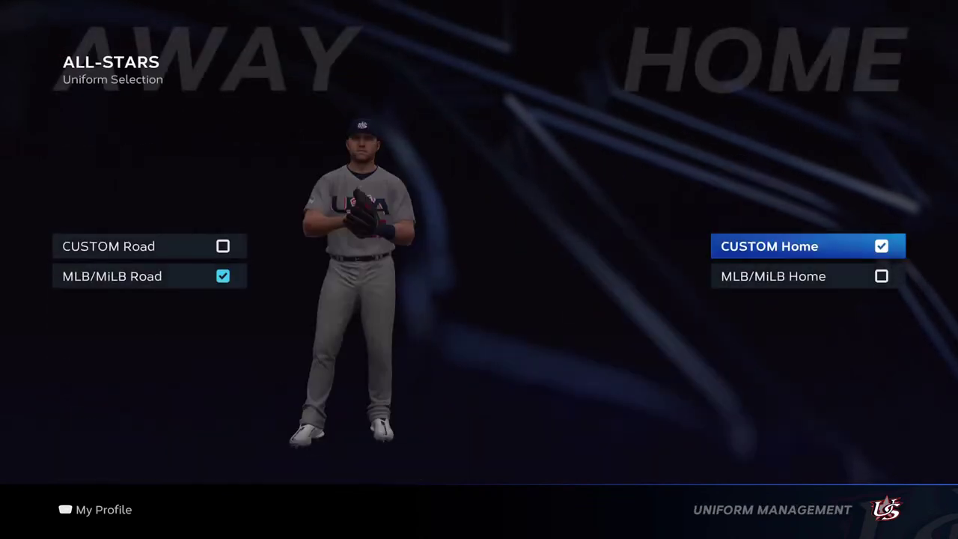
{"action": "key", "text": "Escape"}
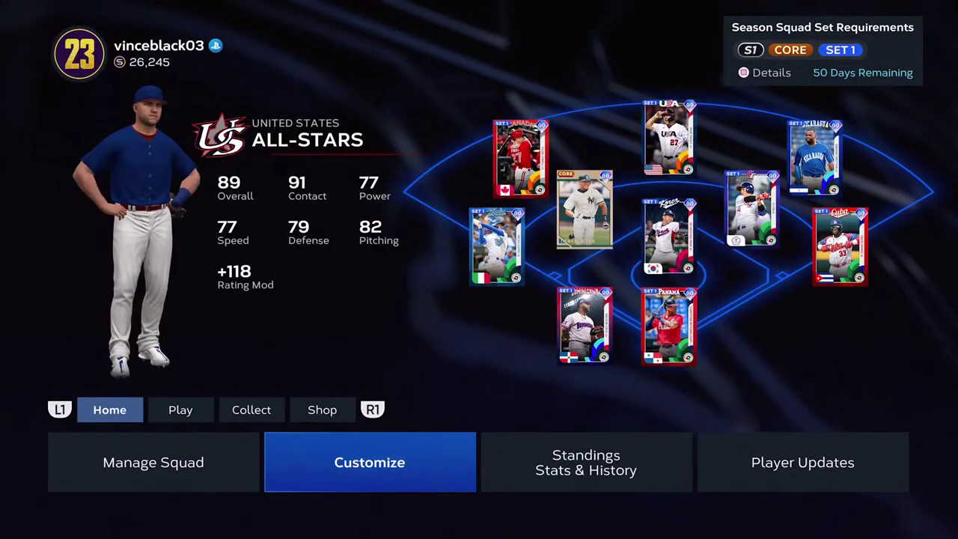
Confirm in Customize > Edit Uniforms that MLB/MiLB Home is checked, then return to the hub.
{"action": "key", "text": "Escape"}
{"action": "key", "text": "Escape"}
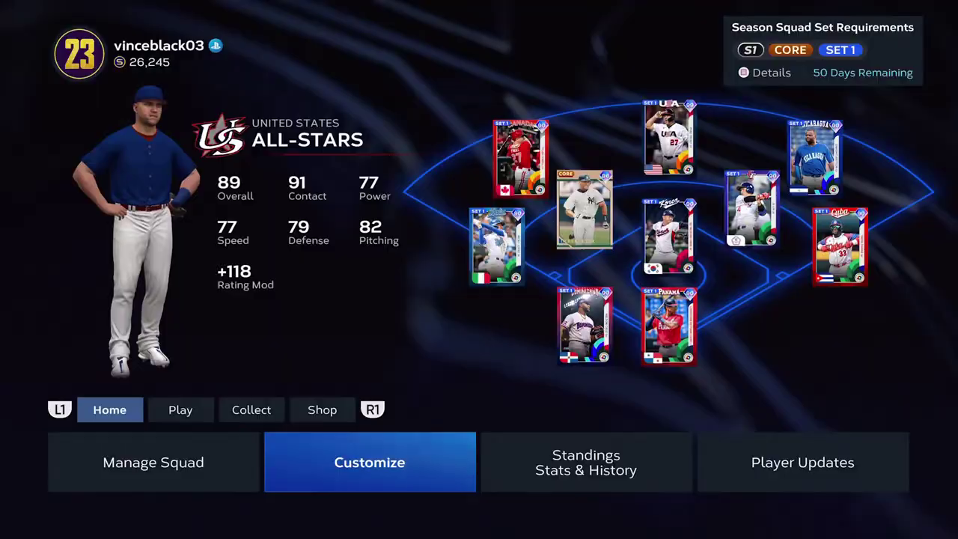
{"action": "key", "text": "Return"}
{"action": "key", "text": "Down"}
{"action": "key", "text": "Return"}
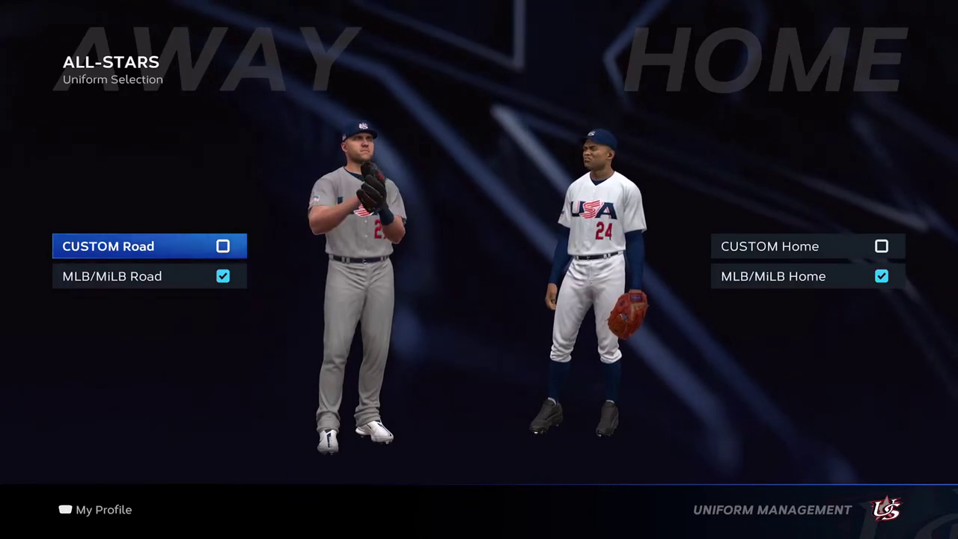
{"action": "key", "text": "Escape"}
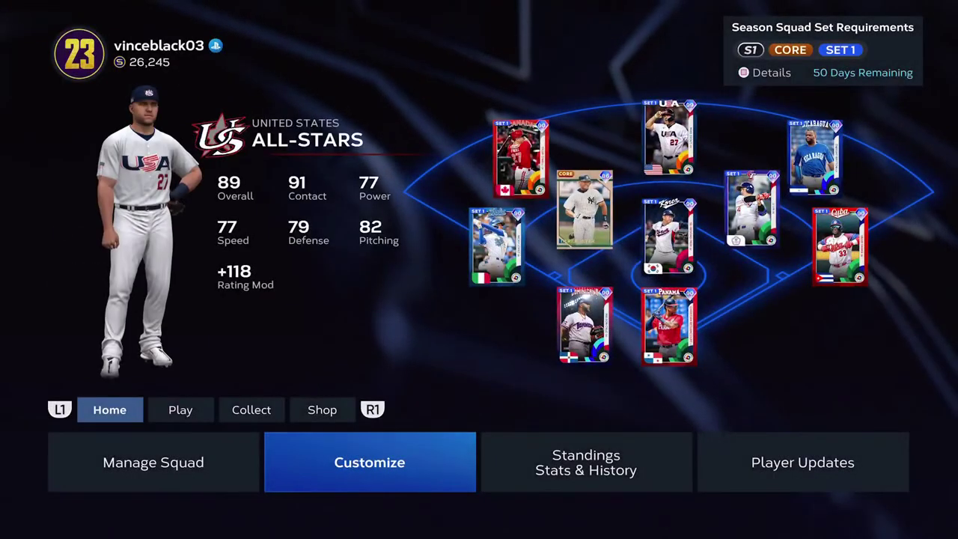